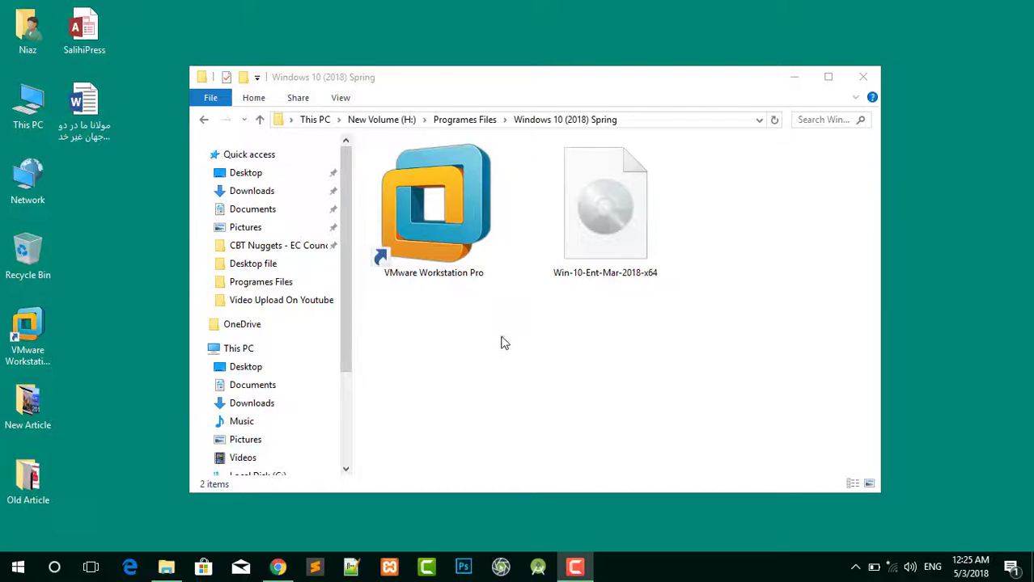
Launch VMware Workstation Pro from its shortcut in the Windows 10 (2018) Spring folder.
{"action": "left_click_drag", "start_coordinate": [544, 302], "coordinate": [745, 268]}
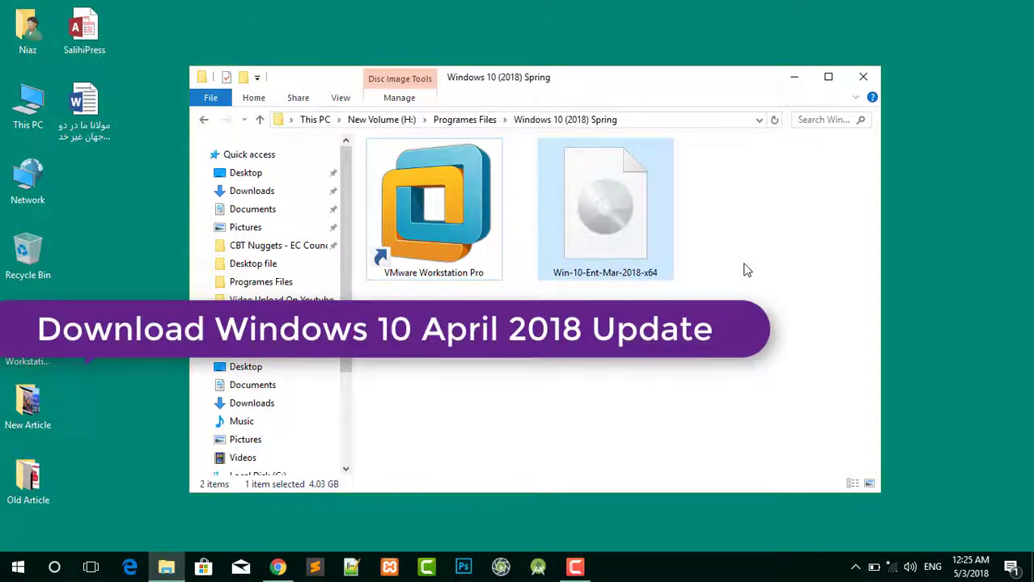
{"action": "left_click_drag", "start_coordinate": [394, 292], "coordinate": [614, 323]}
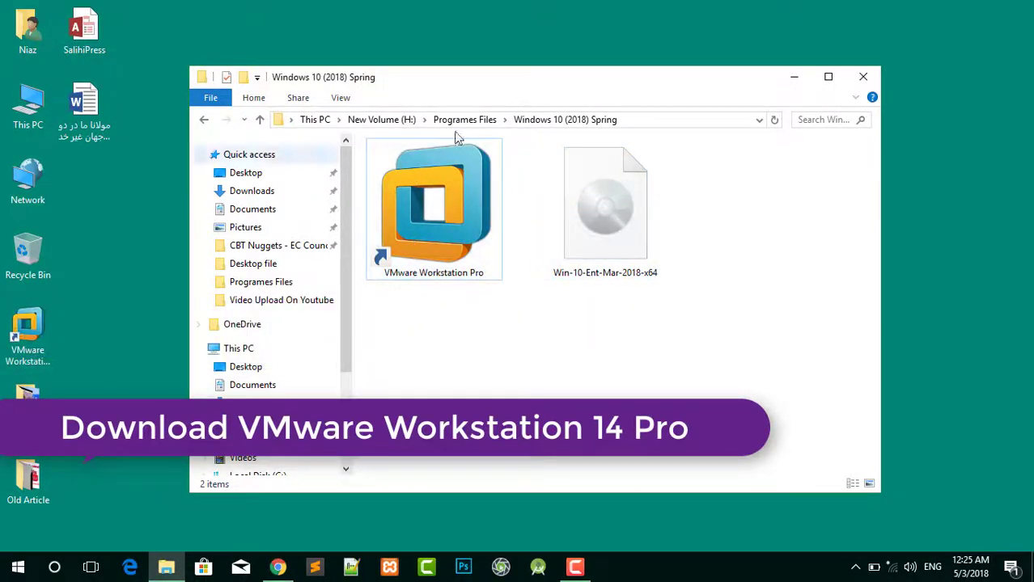
{"action": "right_click", "coordinate": [405, 169]}
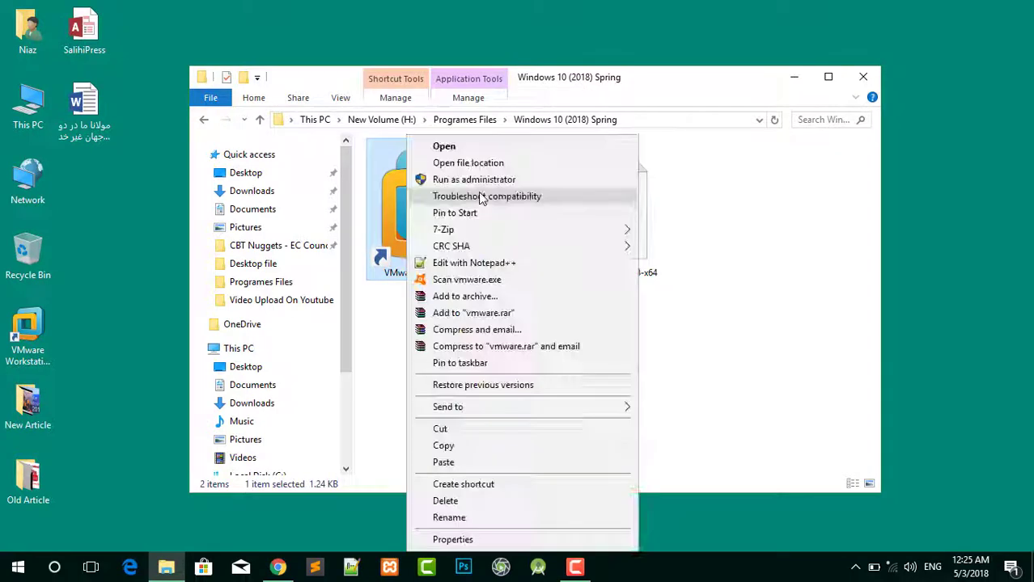
{"action": "left_click", "coordinate": [503, 148]}
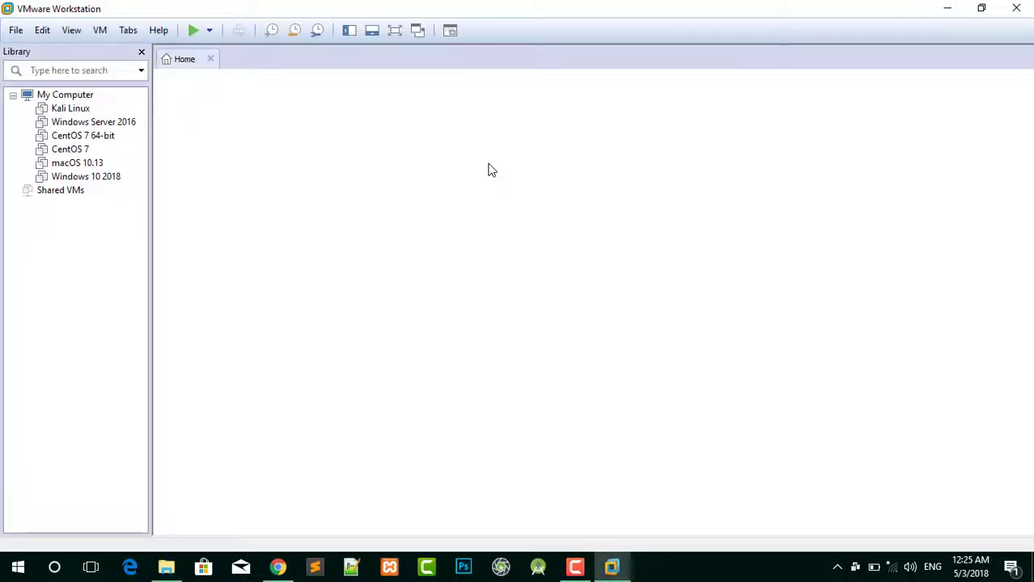
Start a new Typical virtual machine set to install the operating system later.
{"action": "double_click", "coordinate": [86, 176]}
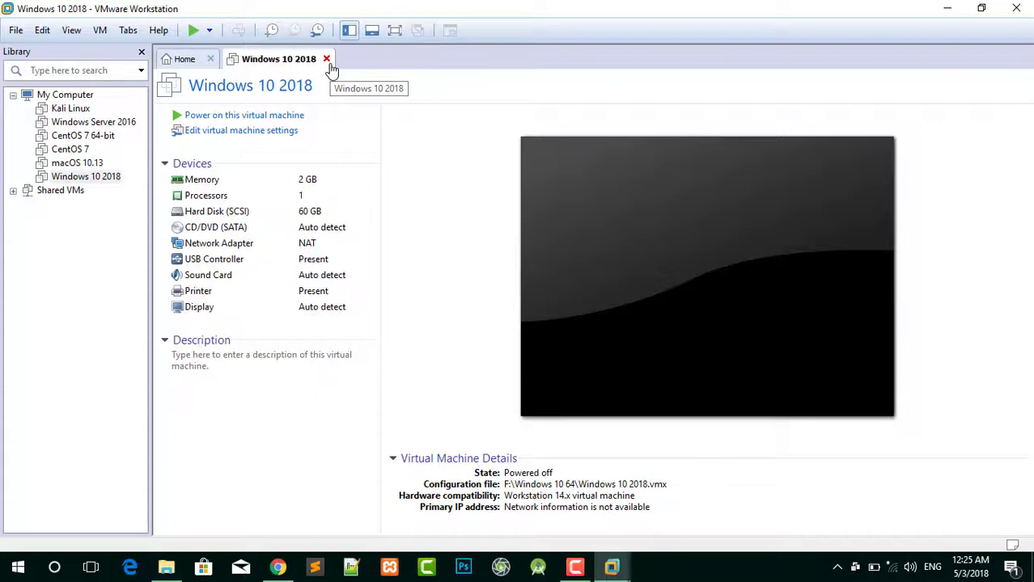
{"action": "left_click", "coordinate": [327, 59]}
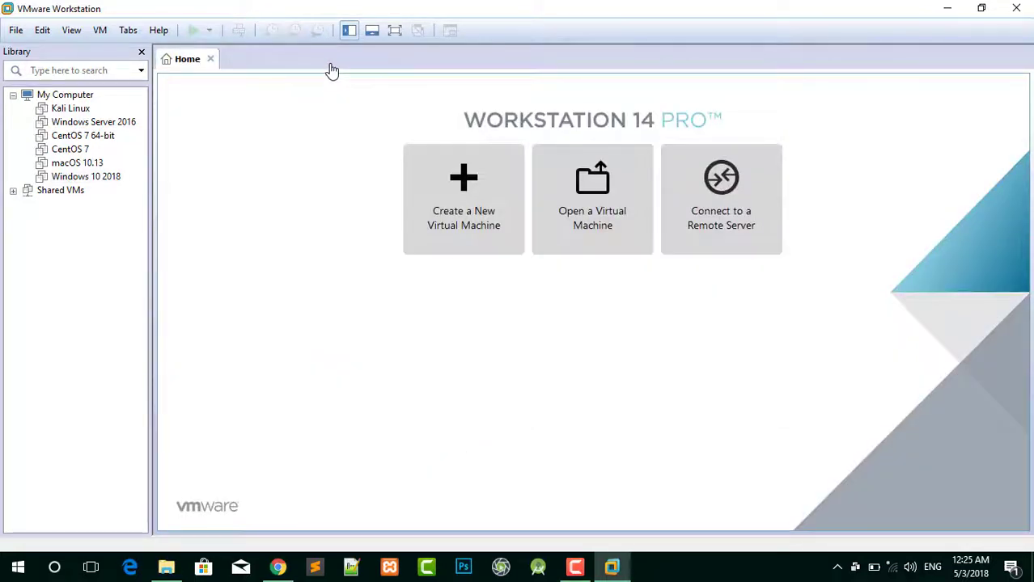
{"action": "left_click", "coordinate": [411, 235]}
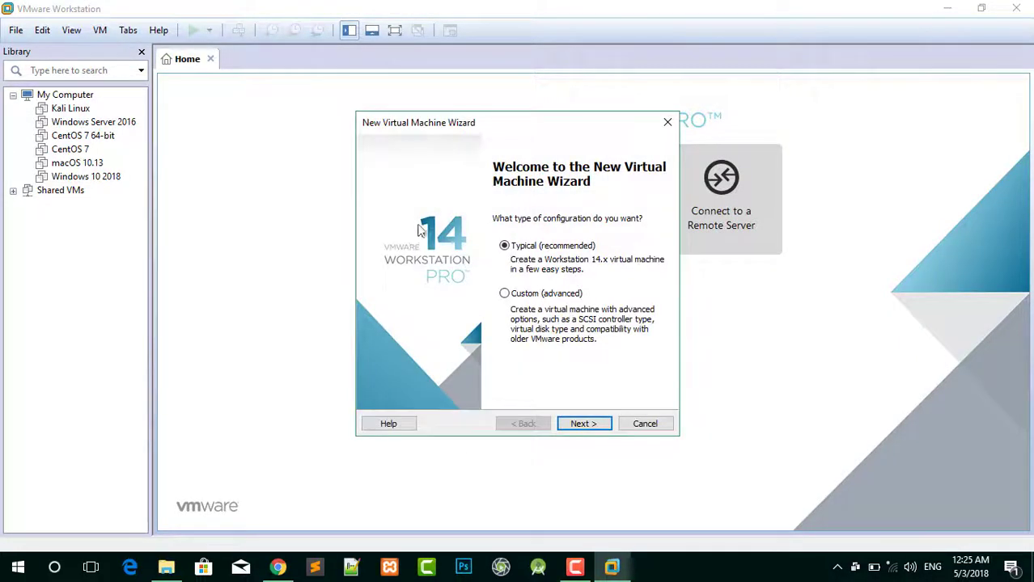
{"action": "left_click", "coordinate": [600, 430]}
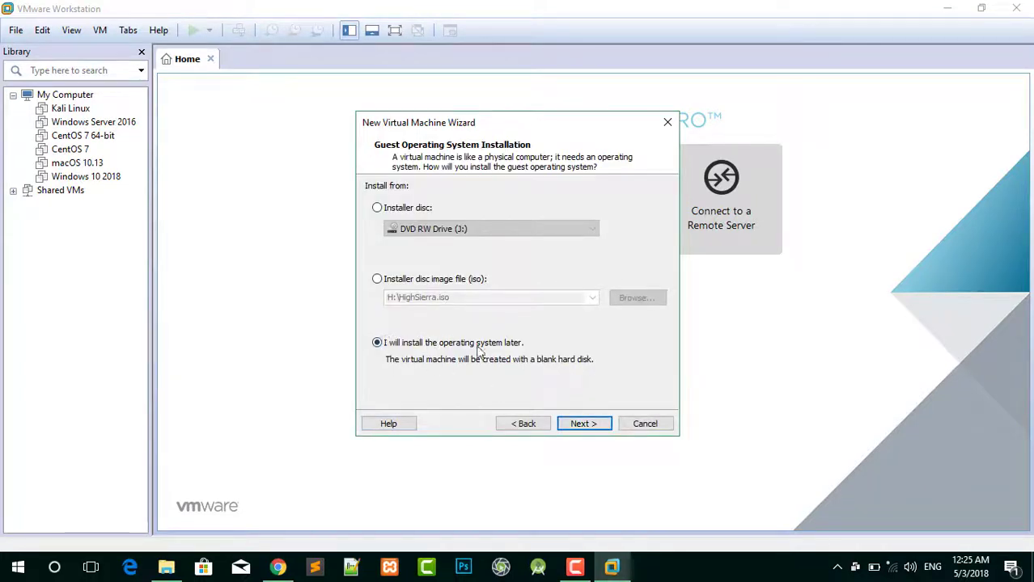
{"action": "left_click", "coordinate": [594, 427]}
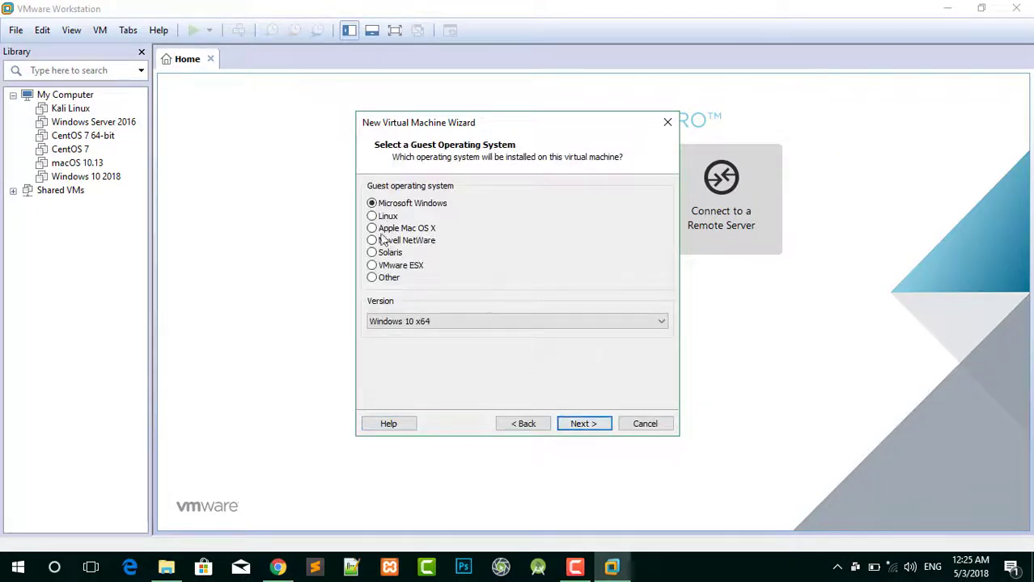
Choose Microsoft Windows 10 x64 as the guest operating system version.
{"action": "left_click", "coordinate": [463, 325]}
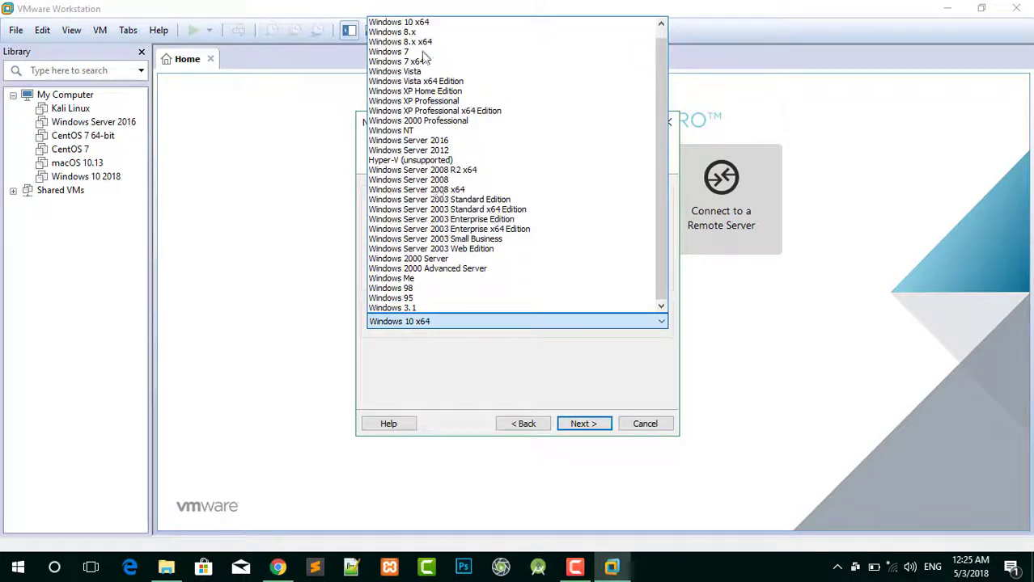
{"action": "left_click", "coordinate": [441, 23]}
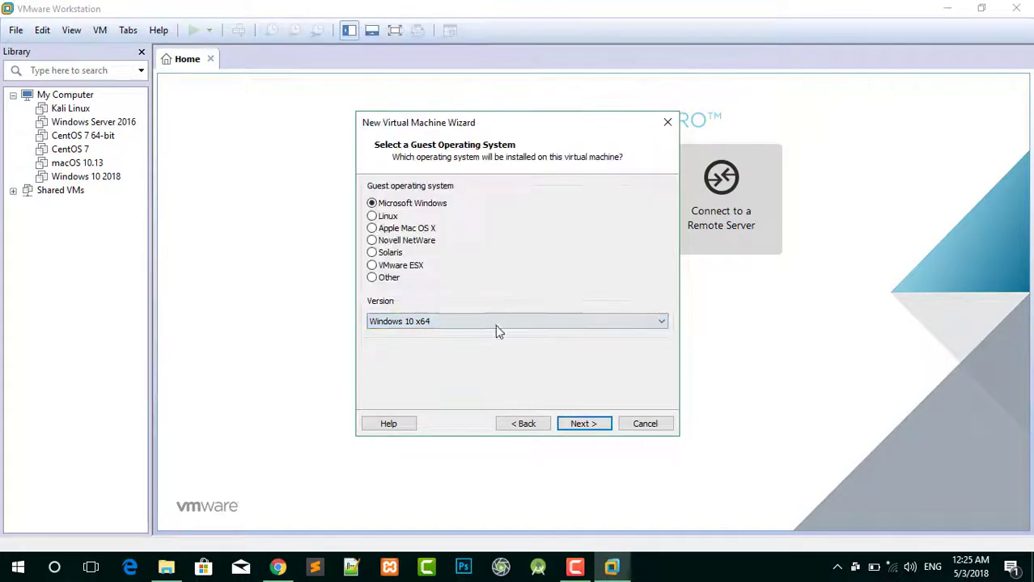
{"action": "left_click", "coordinate": [583, 424]}
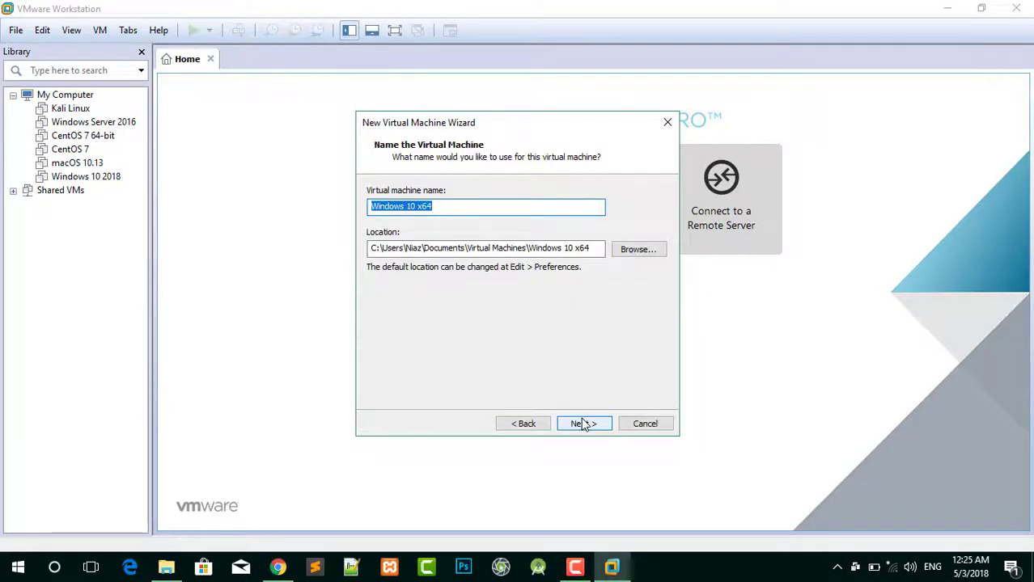
Name the VM 'Windows 10 April 2018' and store it in a new 'Windows 10 April' folder.
{"action": "left_click_drag", "start_coordinate": [436, 207], "coordinate": [420, 209]}
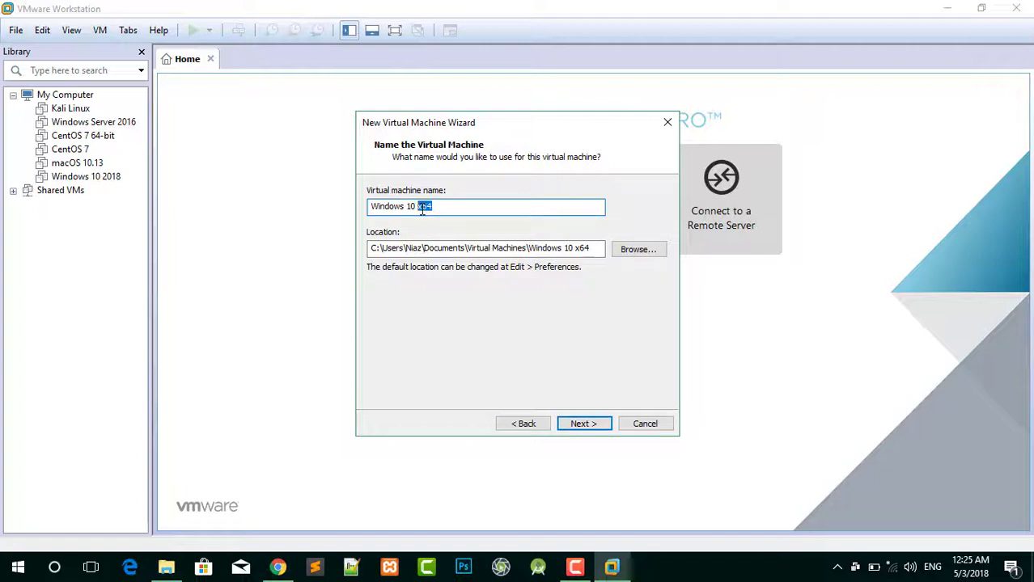
{"action": "type", "text": "April 2018"}
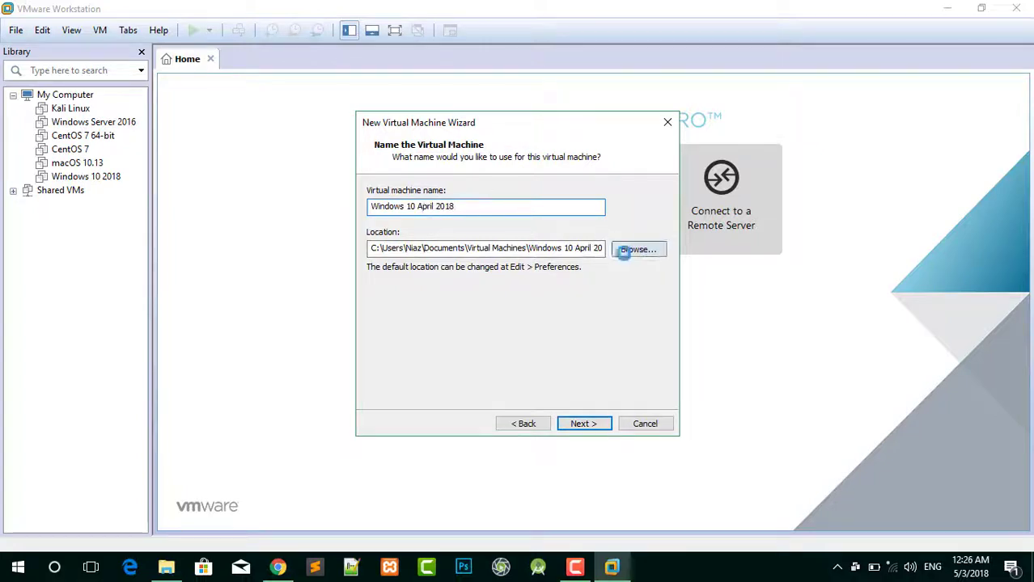
{"action": "left_click", "coordinate": [637, 249]}
{"action": "left_click", "coordinate": [447, 376]}
{"action": "type", "text": "Windows 10 April"}
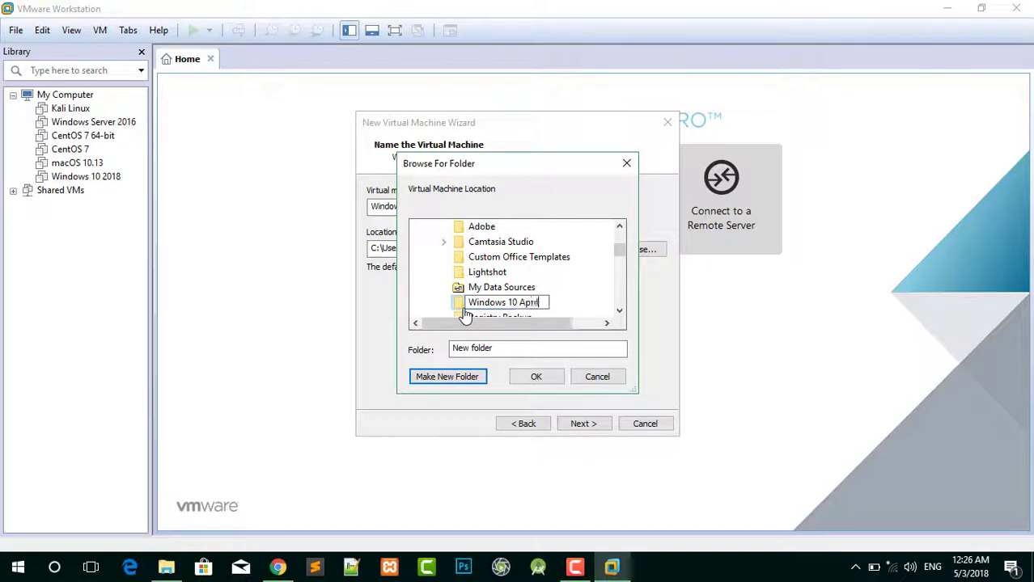
{"action": "left_click", "coordinate": [536, 376]}
Set the virtual disk size to 60 GB and finish creating the VM.
{"action": "left_click", "coordinate": [583, 423]}
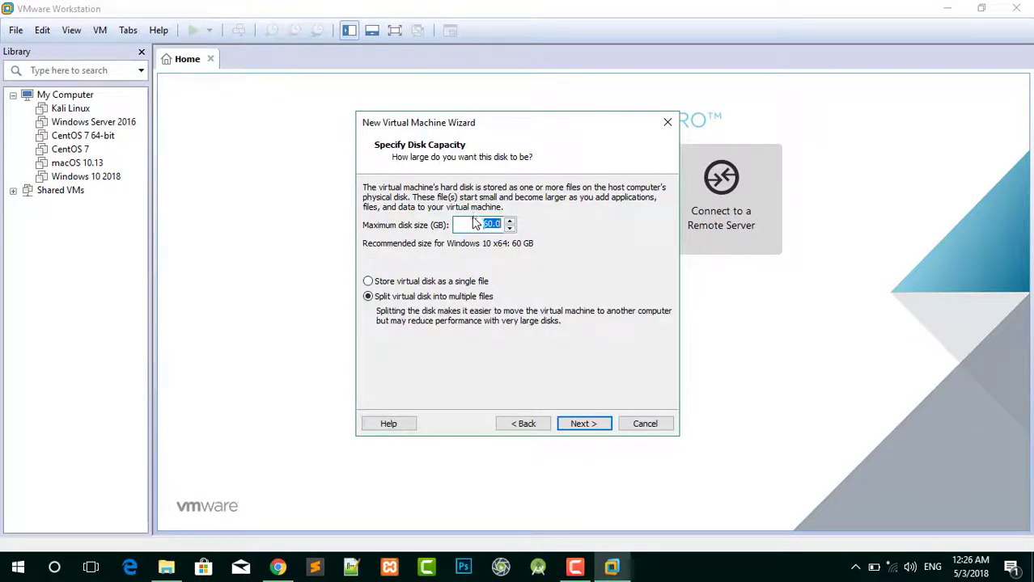
{"action": "double_click", "coordinate": [484, 225]}
{"action": "type", "text": "60"}
{"action": "left_click", "coordinate": [583, 426]}
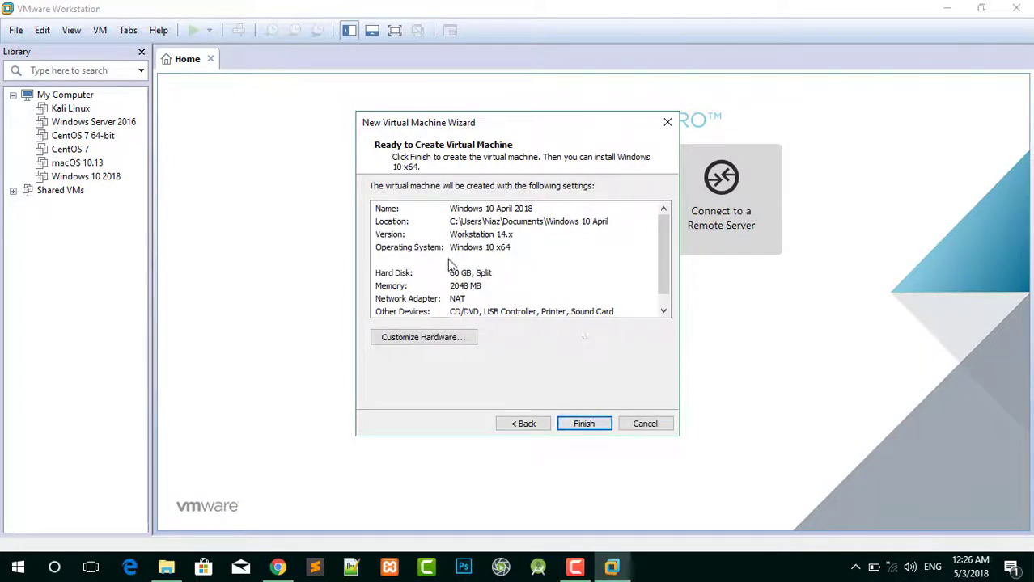
{"action": "left_click", "coordinate": [587, 425]}
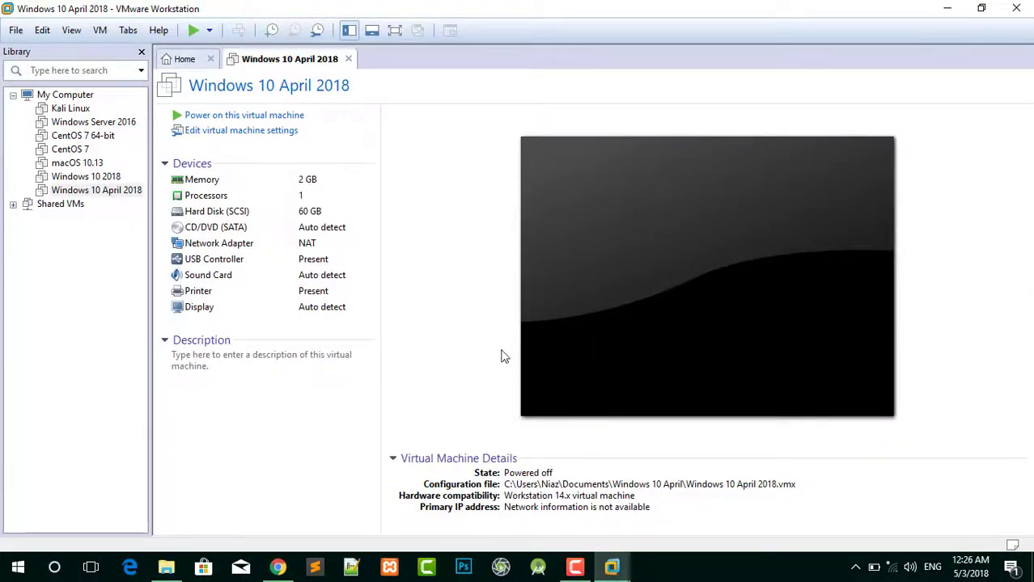
Raise the VM's memory to 4 GB and set its CD/DVD drive to use an ISO image file.
{"action": "left_click", "coordinate": [202, 134]}
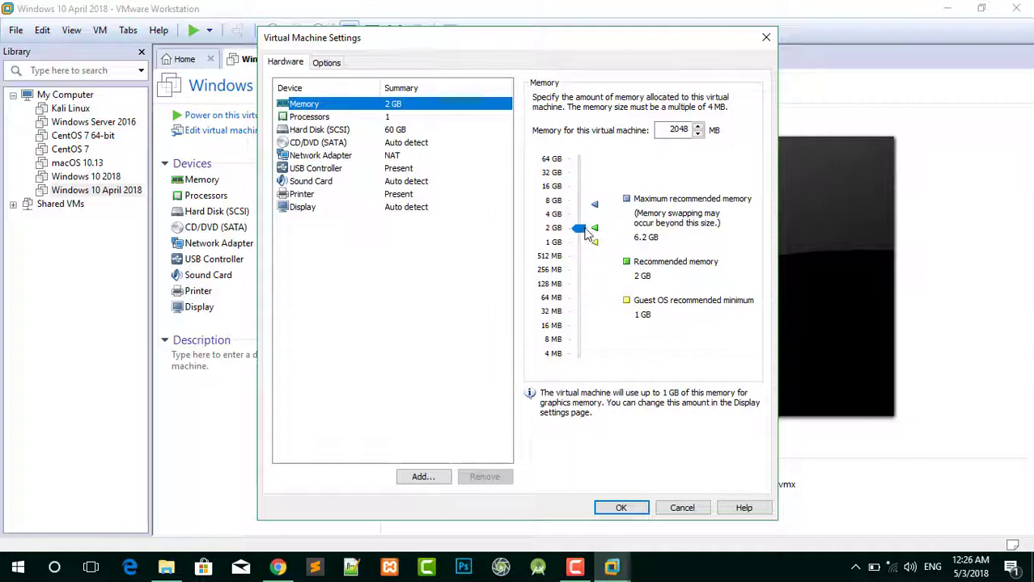
{"action": "left_click", "coordinate": [581, 230]}
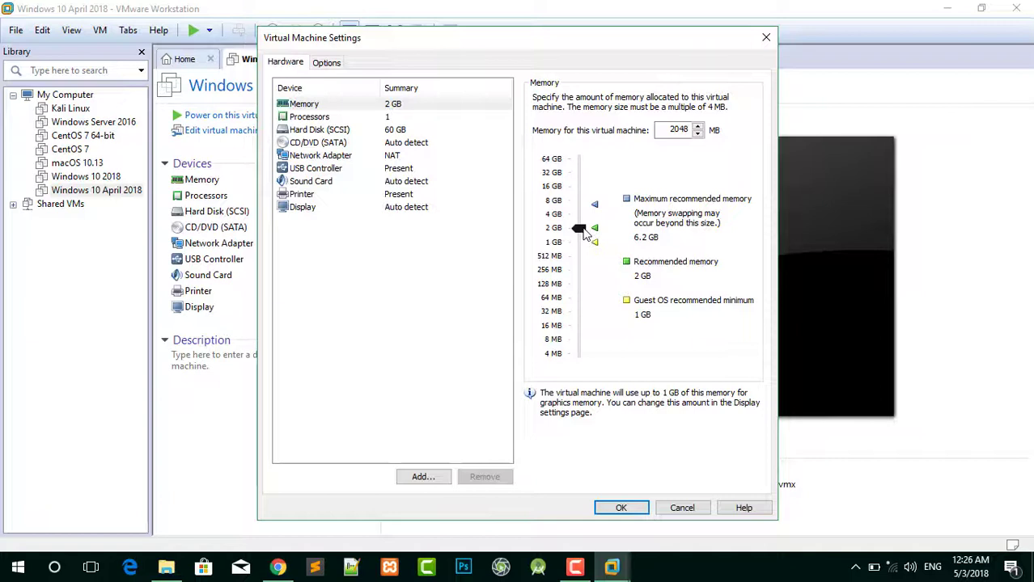
{"action": "left_click_drag", "start_coordinate": [579, 230], "coordinate": [579, 216]}
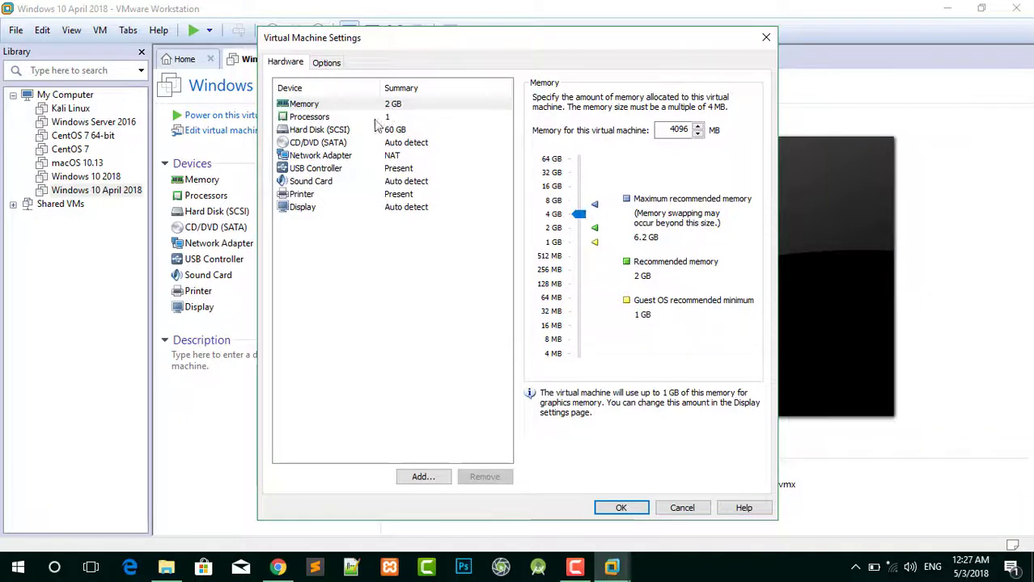
{"action": "left_click", "coordinate": [336, 145]}
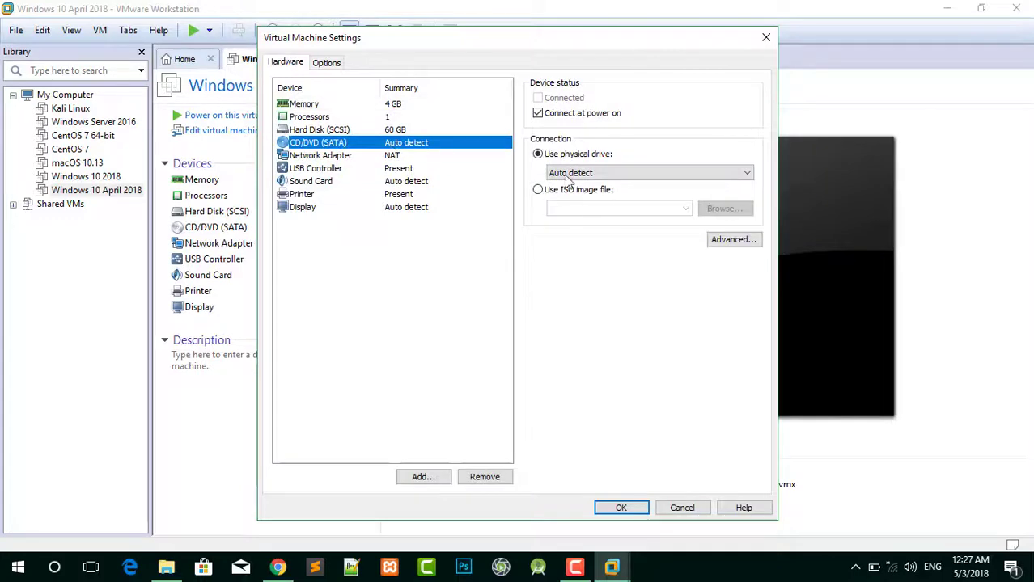
{"action": "left_click", "coordinate": [591, 193]}
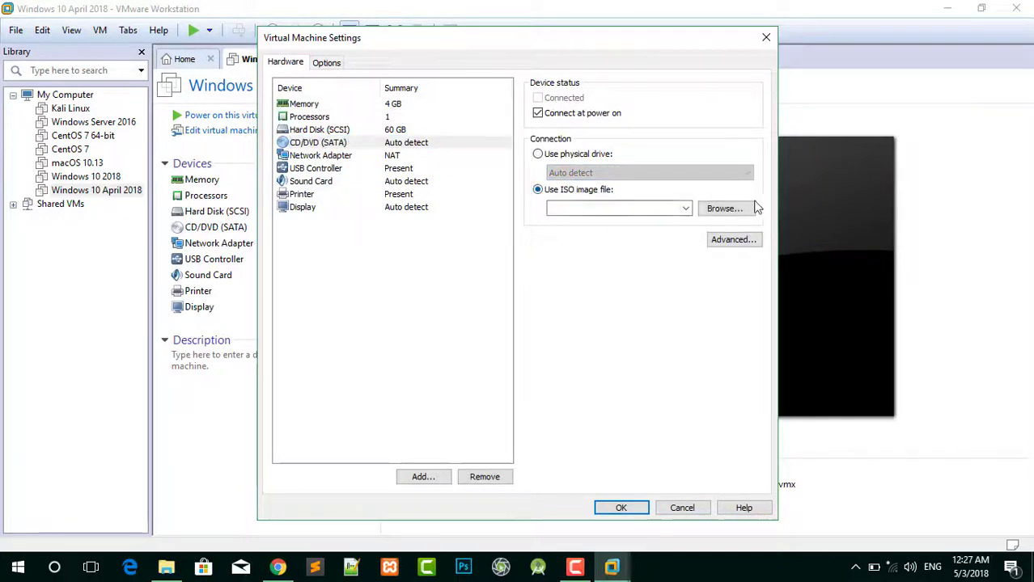
Attach the Win-10-Ent-Mar-2018-x64 ISO from H:\Programes Files\Windows 10 (2018) Spring and save the settings.
{"action": "left_click", "coordinate": [725, 209]}
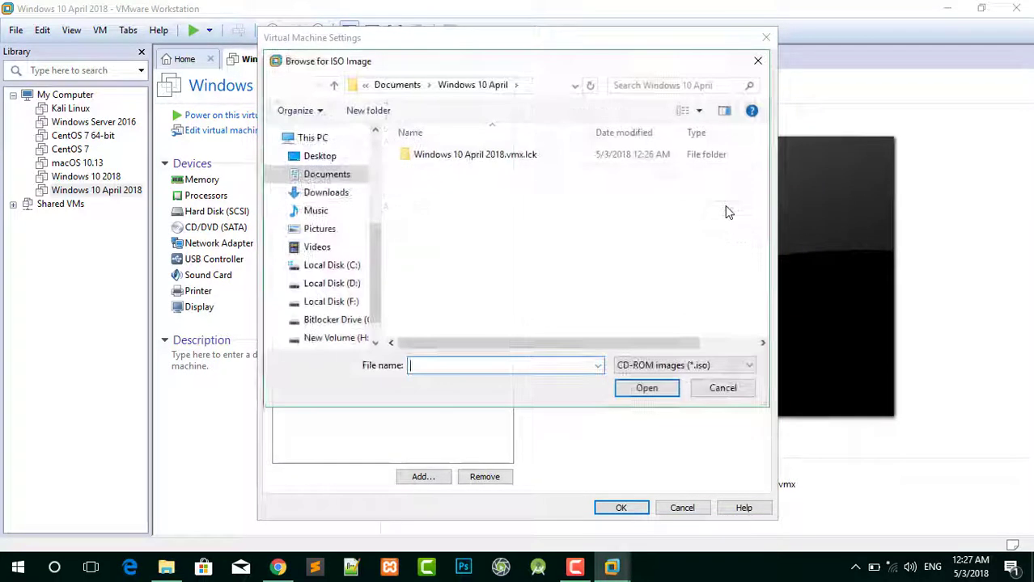
{"action": "scroll", "coordinate": [323, 284], "scroll_direction": "down", "scroll_amount": 1}
{"action": "left_click", "coordinate": [336, 298]}
{"action": "scroll", "coordinate": [674, 238], "scroll_direction": "down", "scroll_amount": 10}
{"action": "double_click", "coordinate": [435, 182]}
{"action": "scroll", "coordinate": [674, 208], "scroll_direction": "down", "scroll_amount": 3}
{"action": "double_click", "coordinate": [449, 283]}
{"action": "double_click", "coordinate": [437, 157]}
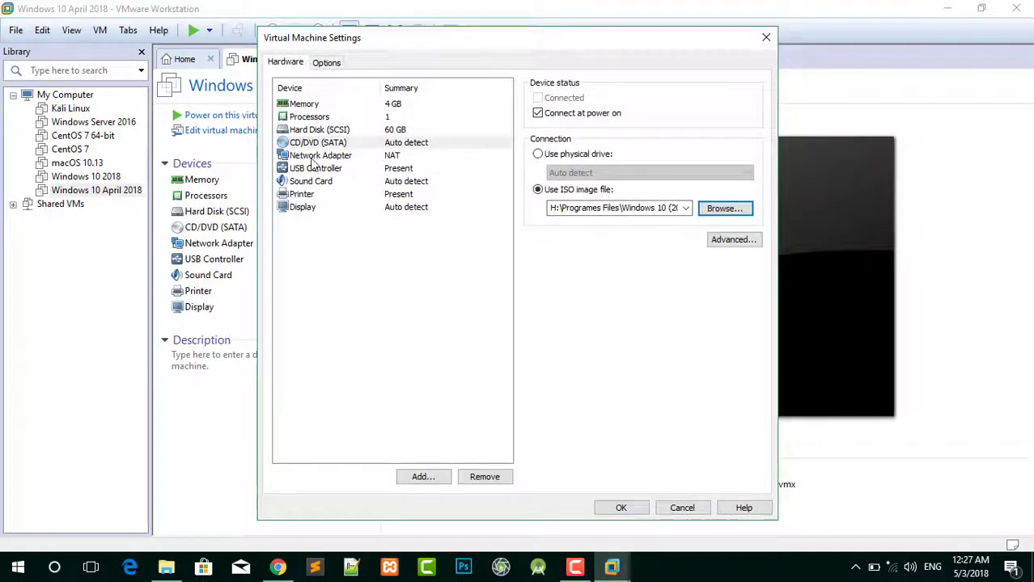
{"action": "left_click", "coordinate": [316, 157]}
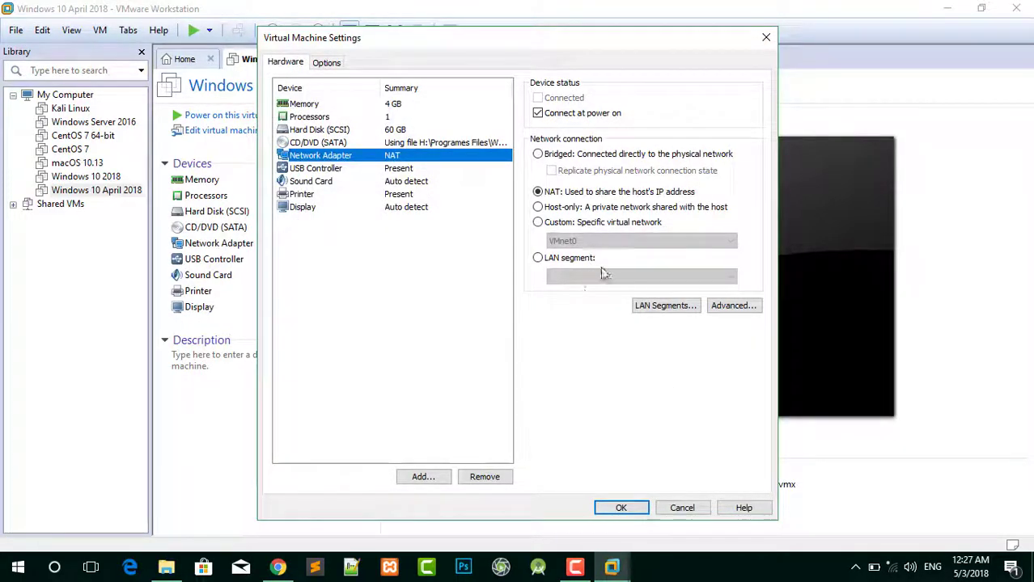
{"action": "left_click", "coordinate": [623, 507]}
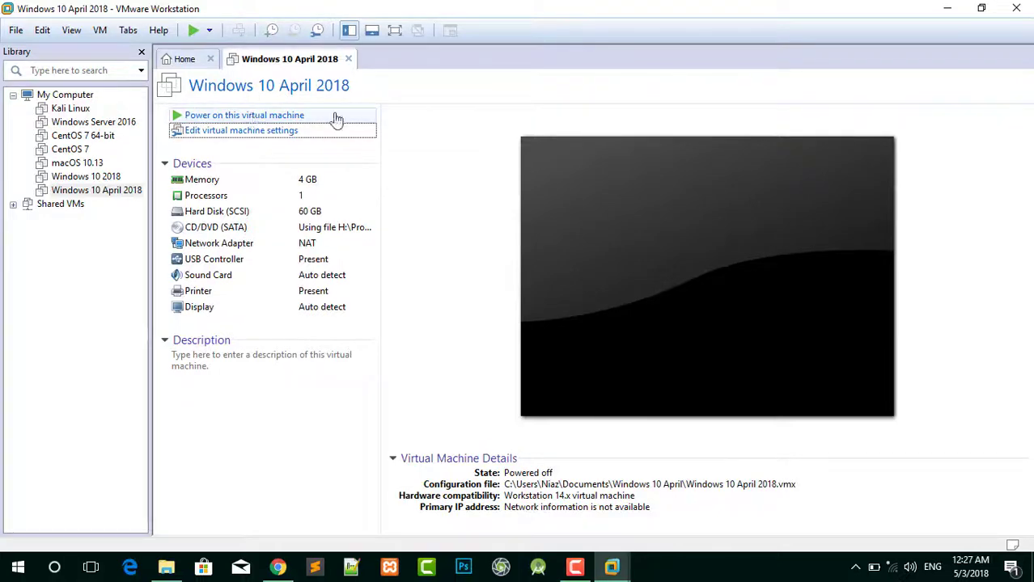
Power on the VM and boot it from the Windows 10 installation DVD.
{"action": "left_click", "coordinate": [248, 116]}
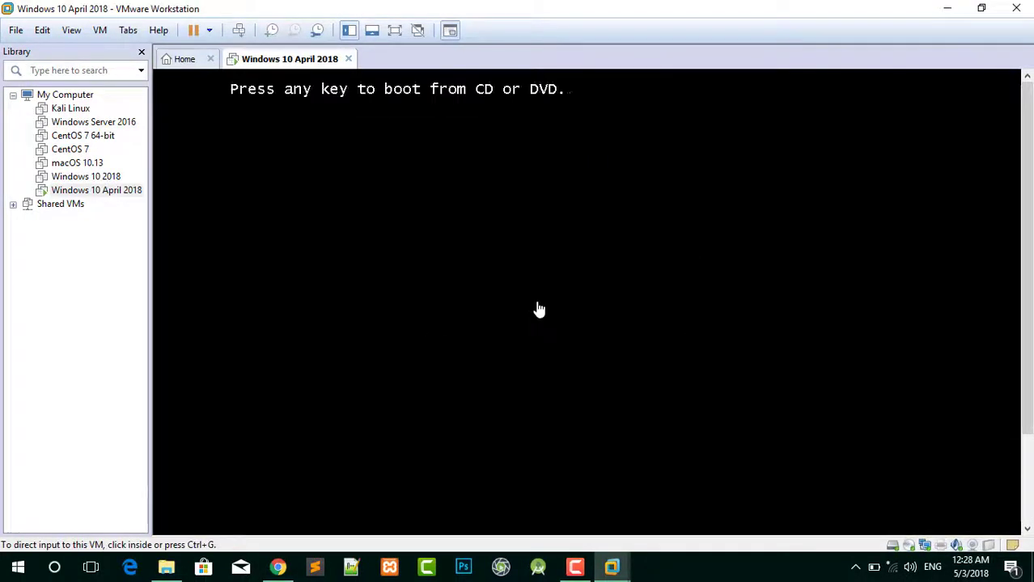
{"action": "left_click", "coordinate": [579, 273]}
{"action": "key", "text": "Return"}
{"action": "left_click", "coordinate": [400, 33]}
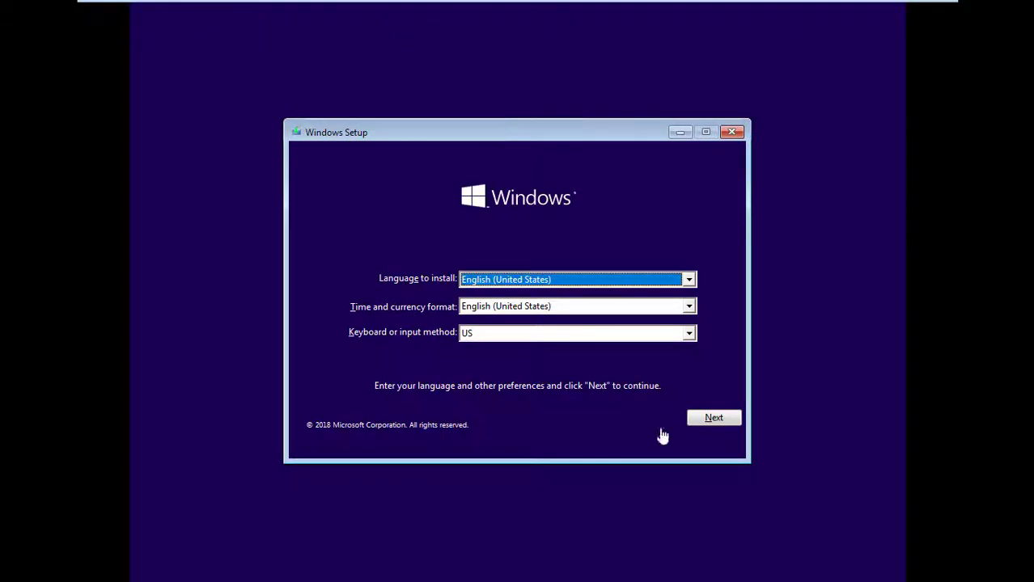
Keep English, accept the license terms, and custom-install Windows onto unallocated Drive 0.
{"action": "left_click", "coordinate": [716, 419]}
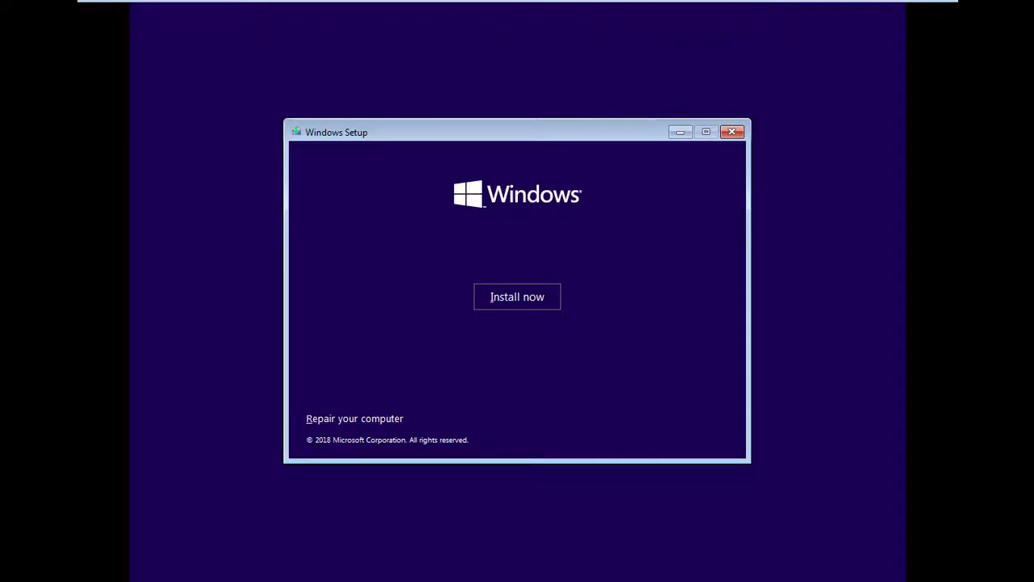
{"action": "left_click", "coordinate": [510, 306]}
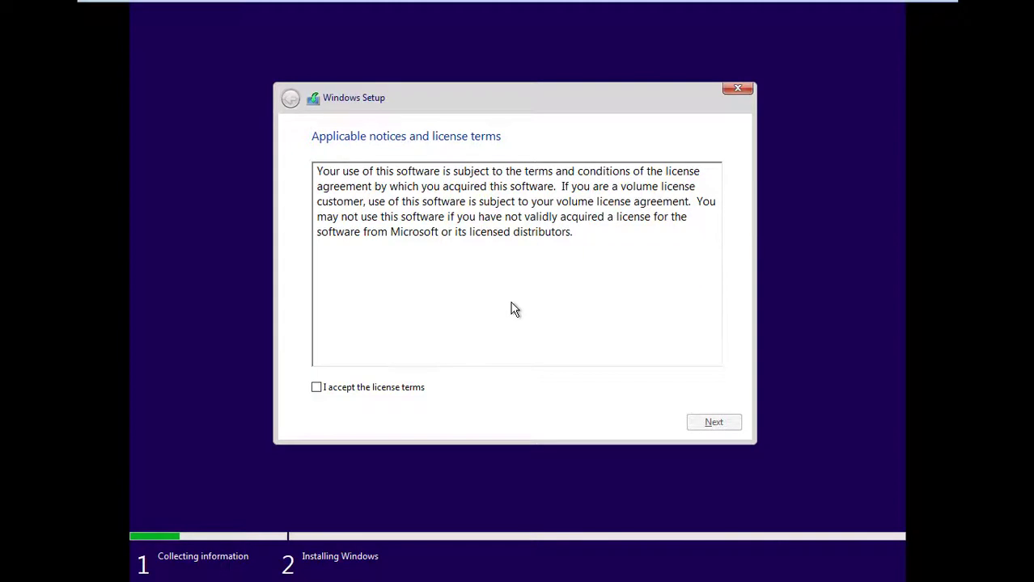
{"action": "left_click", "coordinate": [320, 388]}
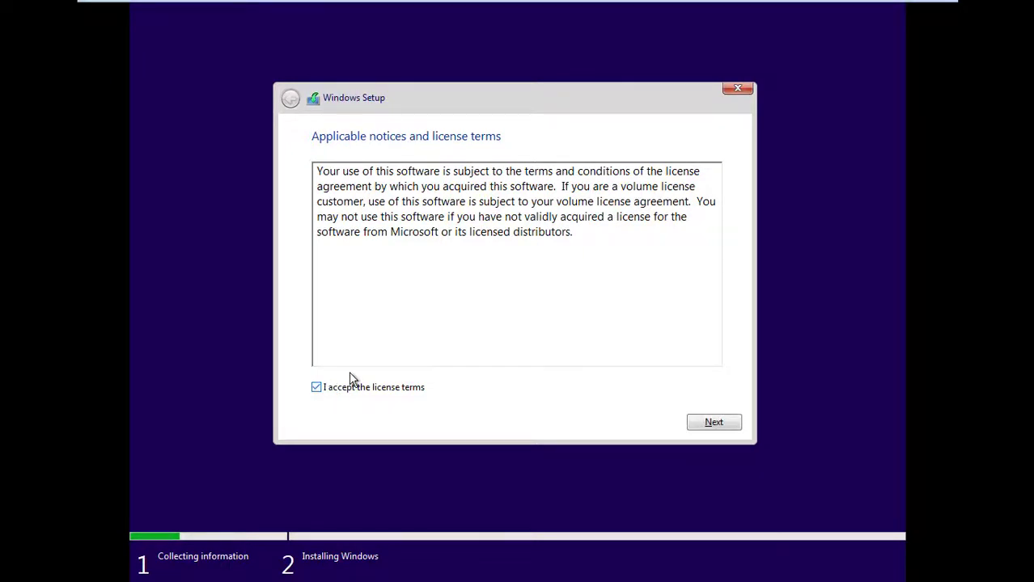
{"action": "left_click", "coordinate": [709, 422]}
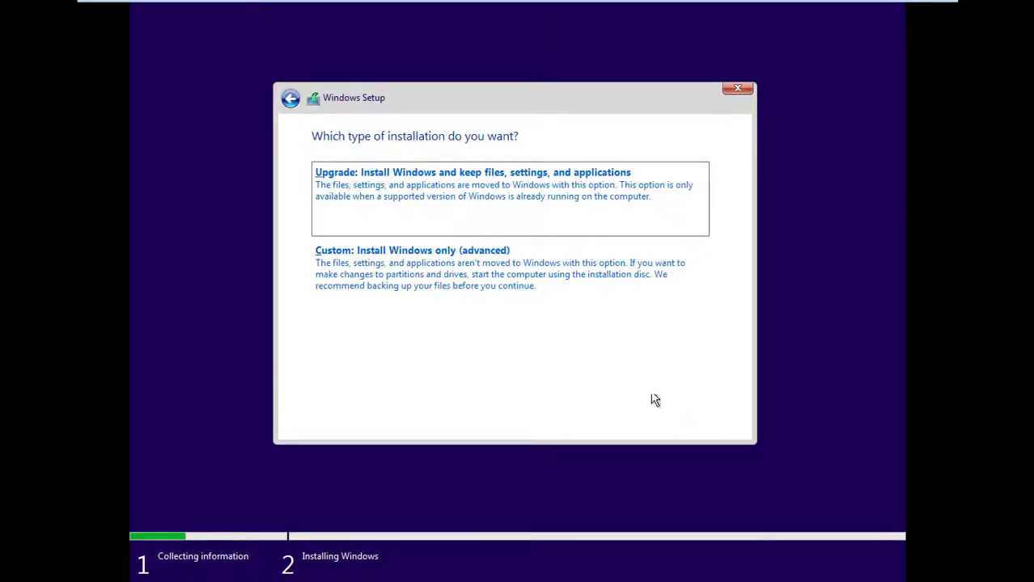
{"action": "left_click", "coordinate": [485, 273]}
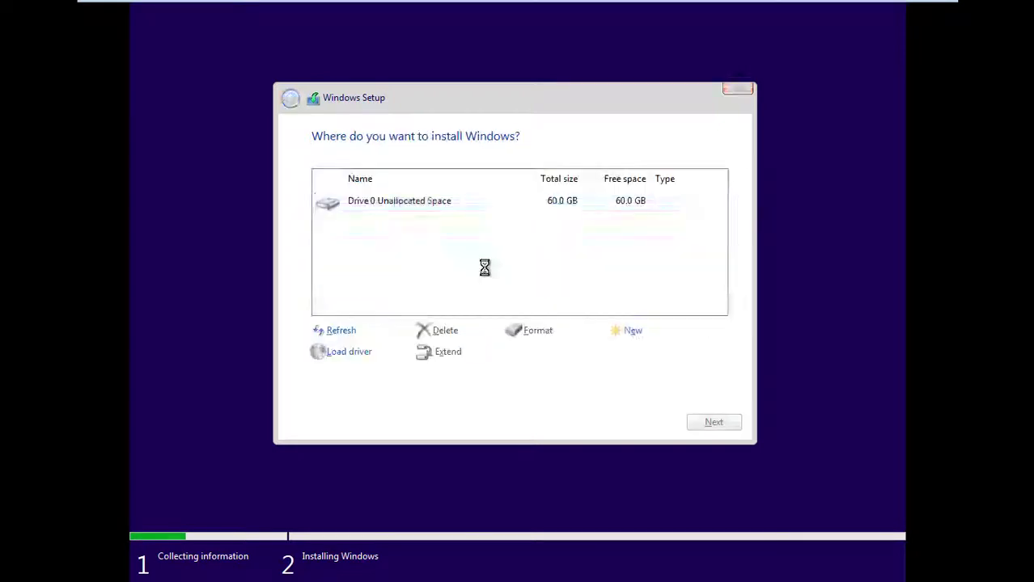
{"action": "left_click", "coordinate": [710, 422]}
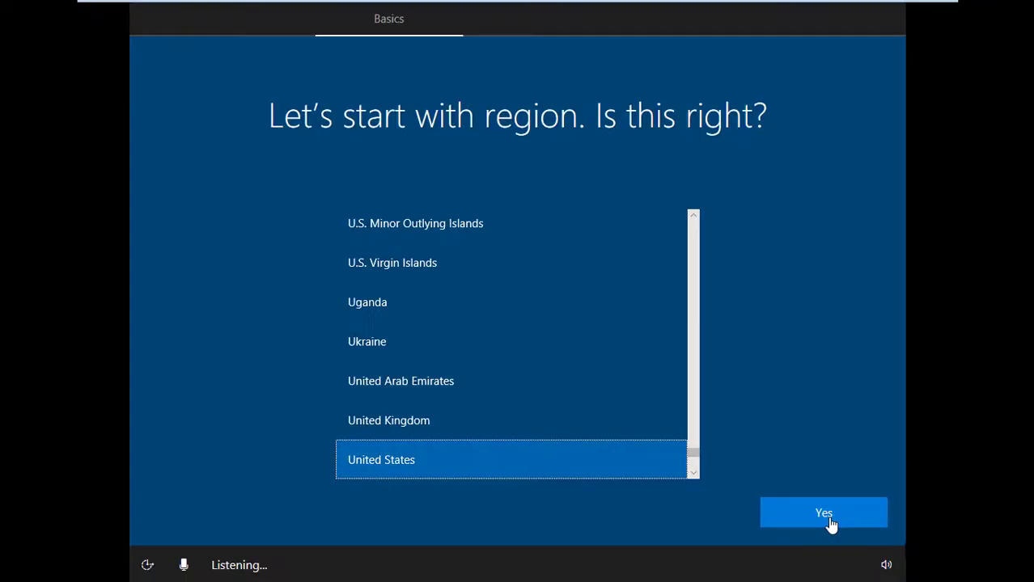
Confirm United States as region and US keyboard, skipping a second layout.
{"action": "left_click", "coordinate": [830, 524]}
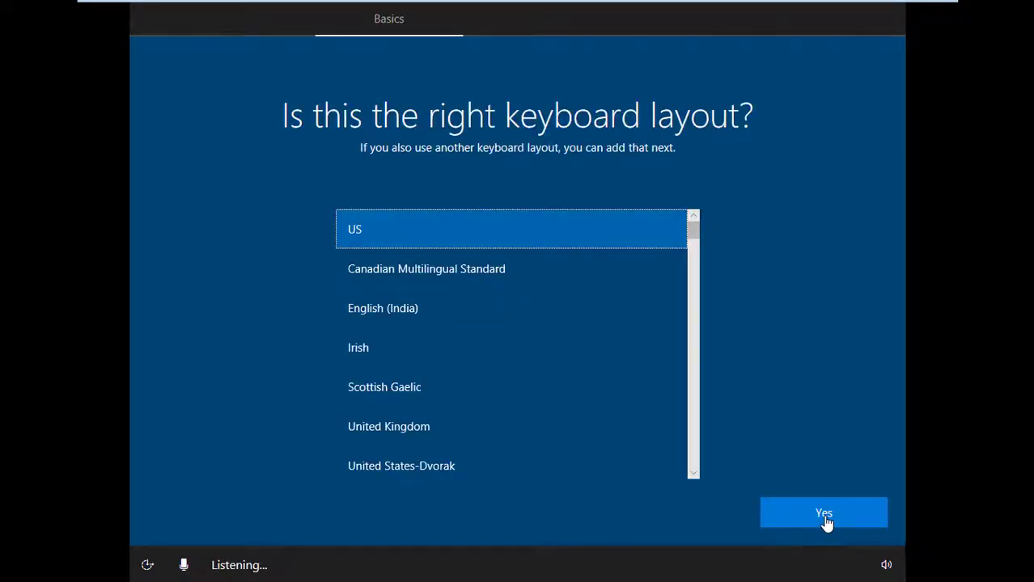
{"action": "left_click", "coordinate": [824, 514]}
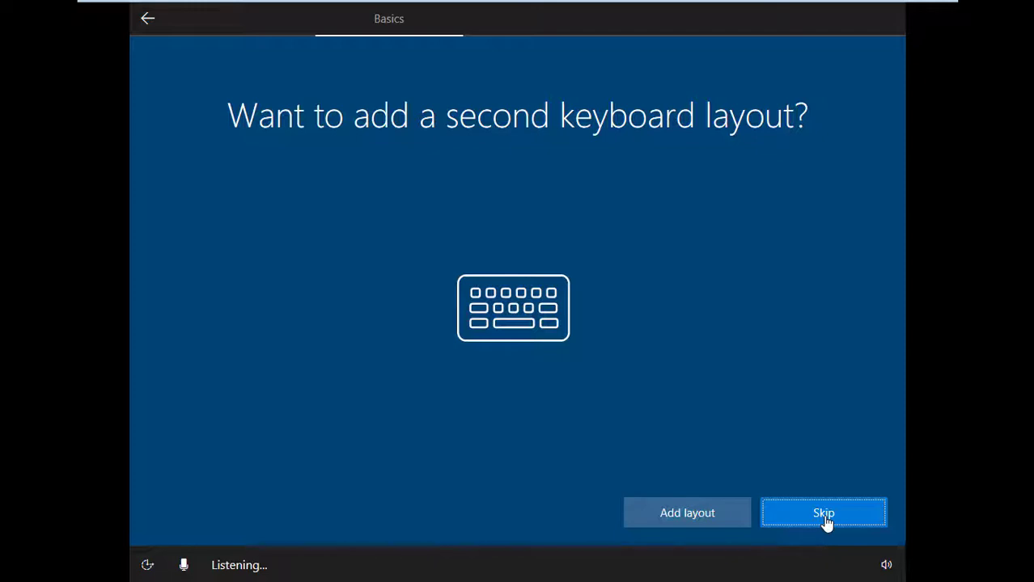
{"action": "left_click", "coordinate": [824, 515]}
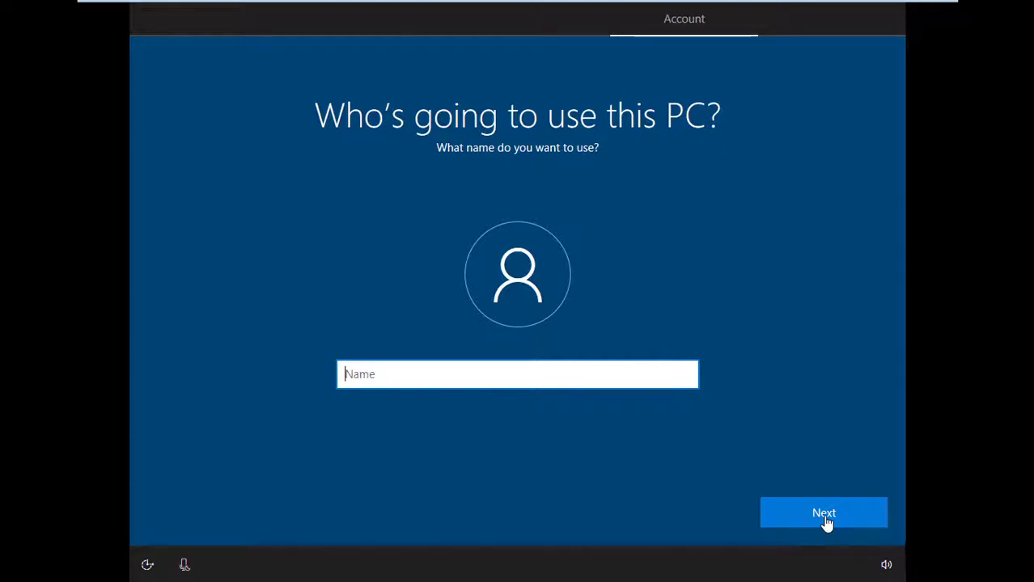
Enter the local account's user name, then type and confirm its password.
{"action": "type", "text": "Nyant"}
{"action": "left_click", "coordinate": [819, 526]}
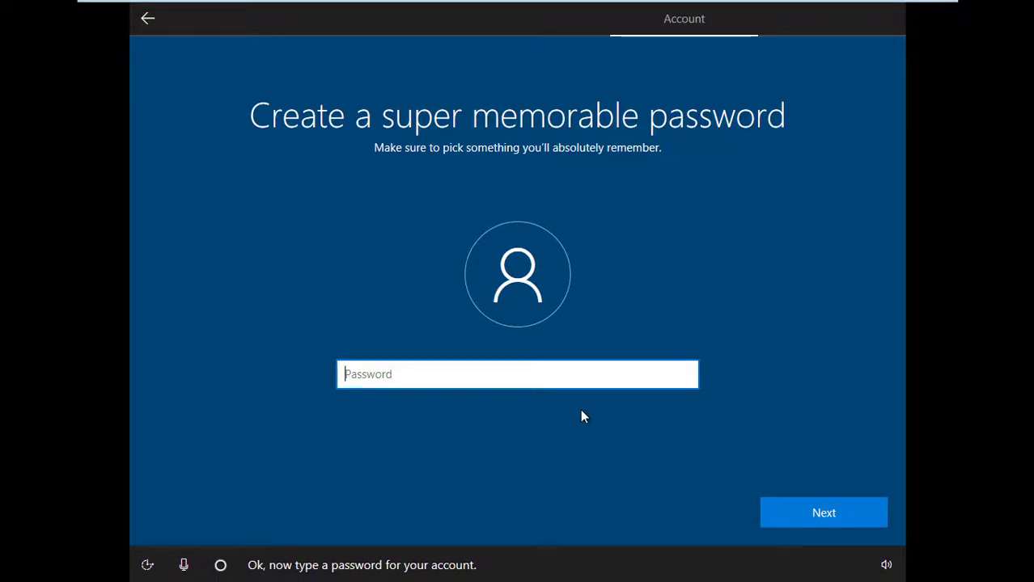
{"action": "type", "text": "********"}
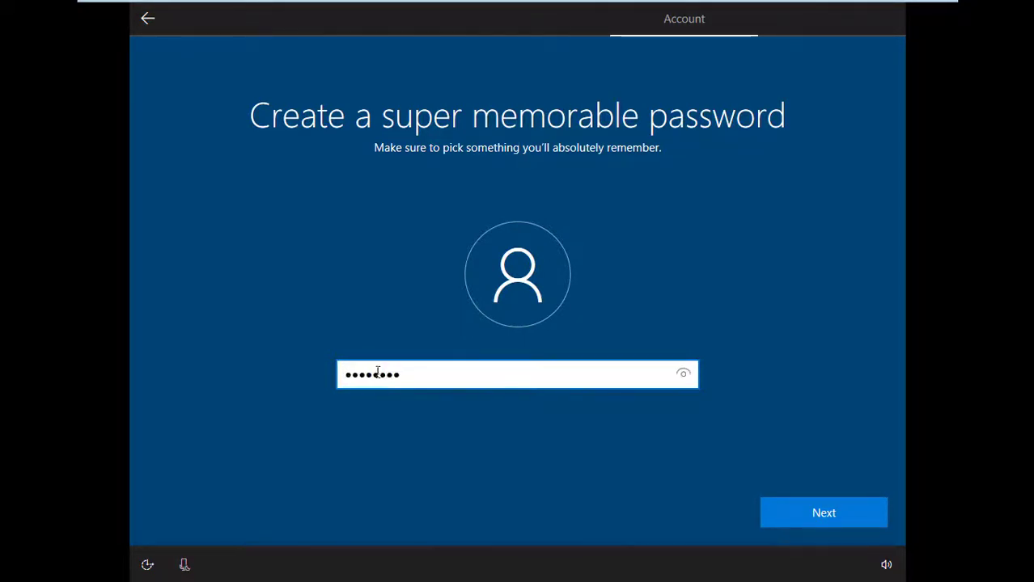
{"action": "key", "text": "Return"}
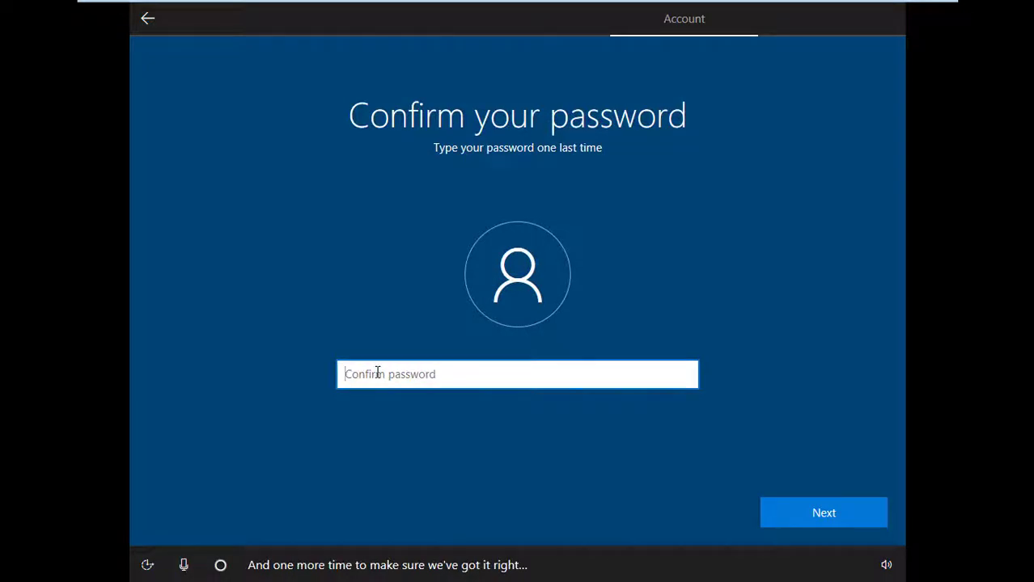
{"action": "type", "text": "****"}
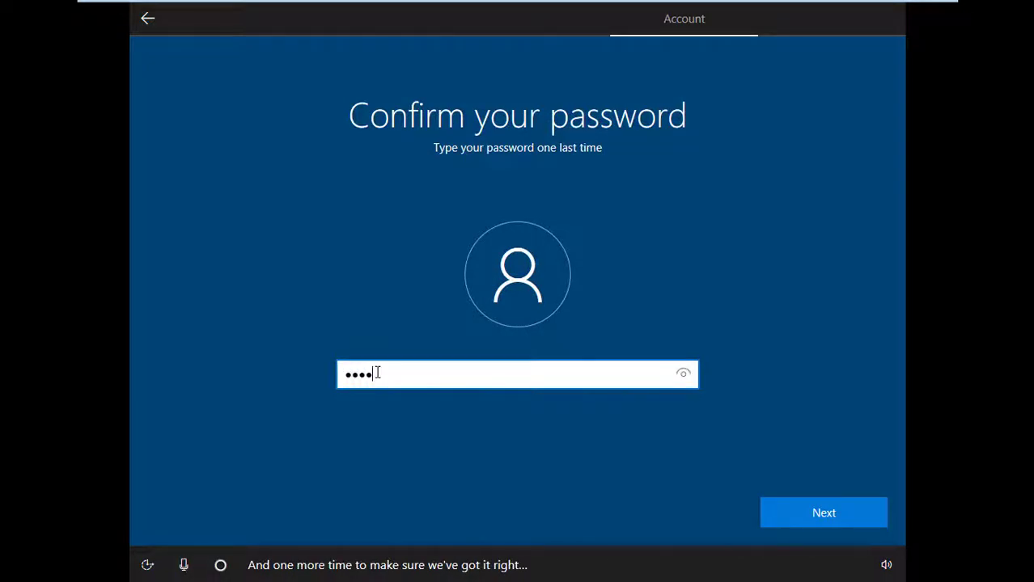
{"action": "type", "text": "*"}
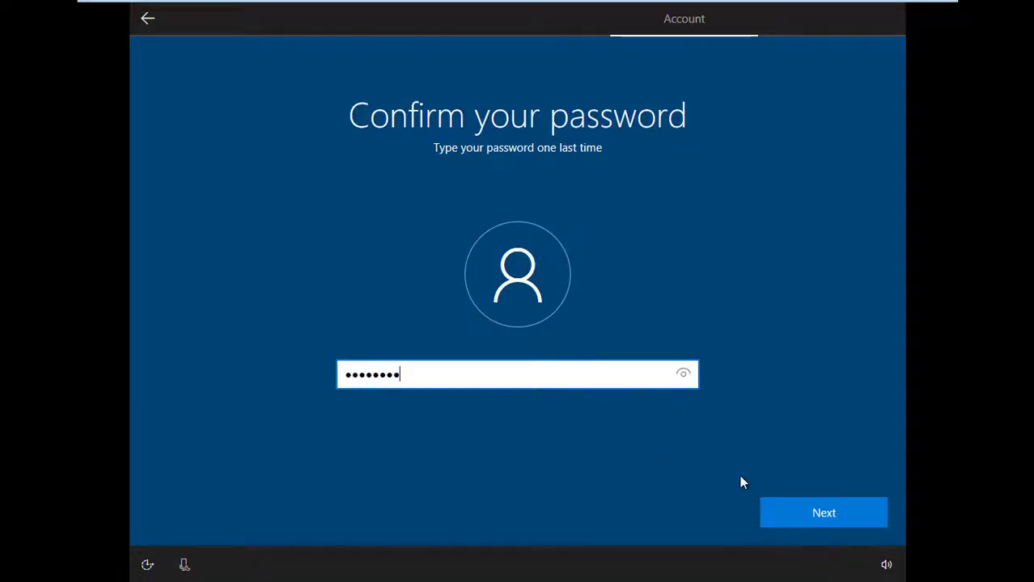
{"action": "left_click", "coordinate": [812, 511]}
Answer three security questions: first school, first pet's name, and childhood nickname.
{"action": "left_click", "coordinate": [555, 397]}
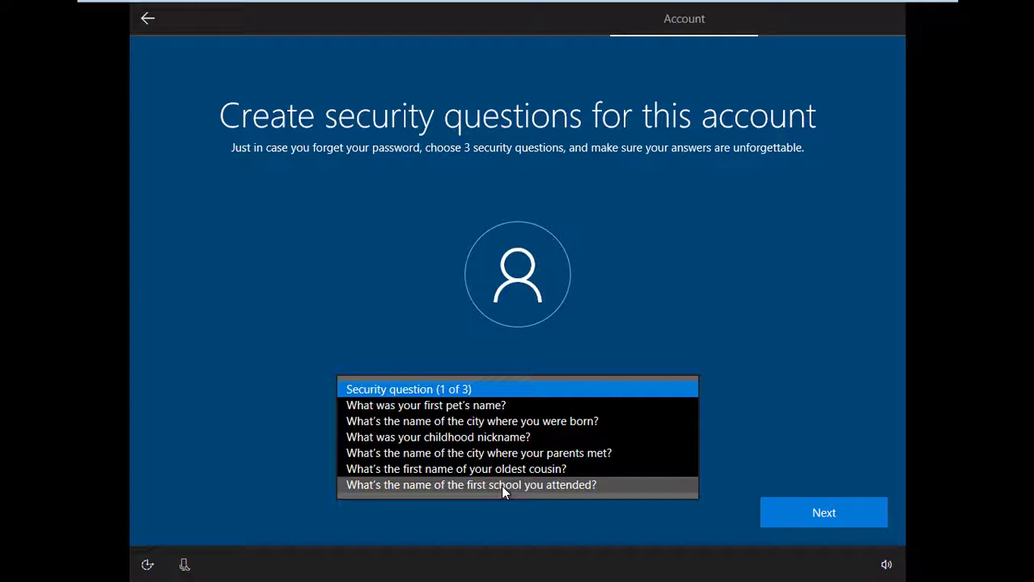
{"action": "left_click", "coordinate": [501, 485]}
{"action": "key", "text": "Return"}
{"action": "left_click", "coordinate": [410, 396]}
{"action": "left_click", "coordinate": [410, 405]}
{"action": "key", "text": "Return"}
{"action": "left_click", "coordinate": [683, 393]}
{"action": "left_click", "coordinate": [439, 421]}
{"action": "left_click", "coordinate": [817, 513]}
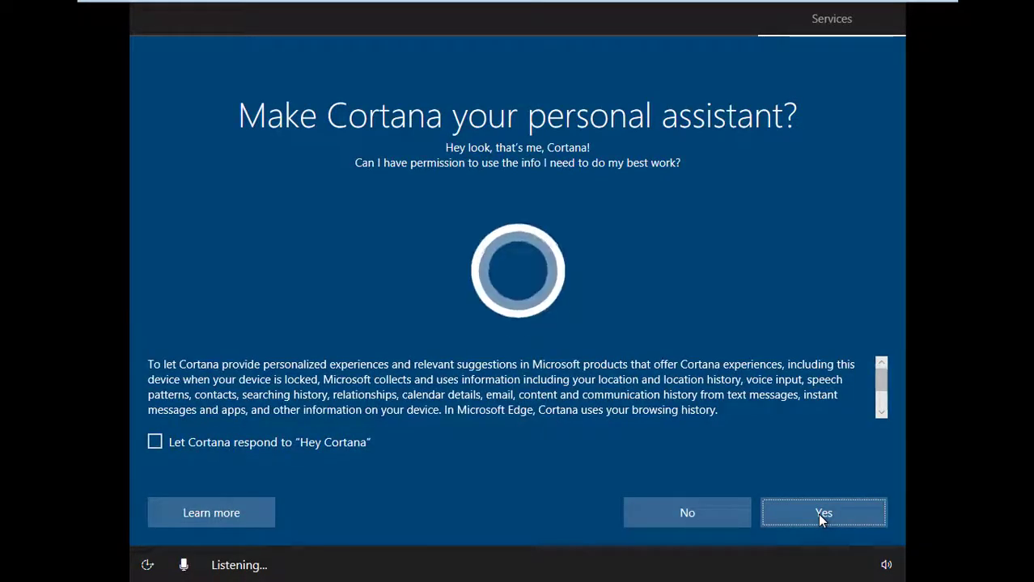
Agree to use Cortana and accept the default privacy settings.
{"action": "left_click", "coordinate": [817, 514]}
{"action": "scroll", "coordinate": [817, 514], "scroll_direction": "down", "scroll_amount": 2}
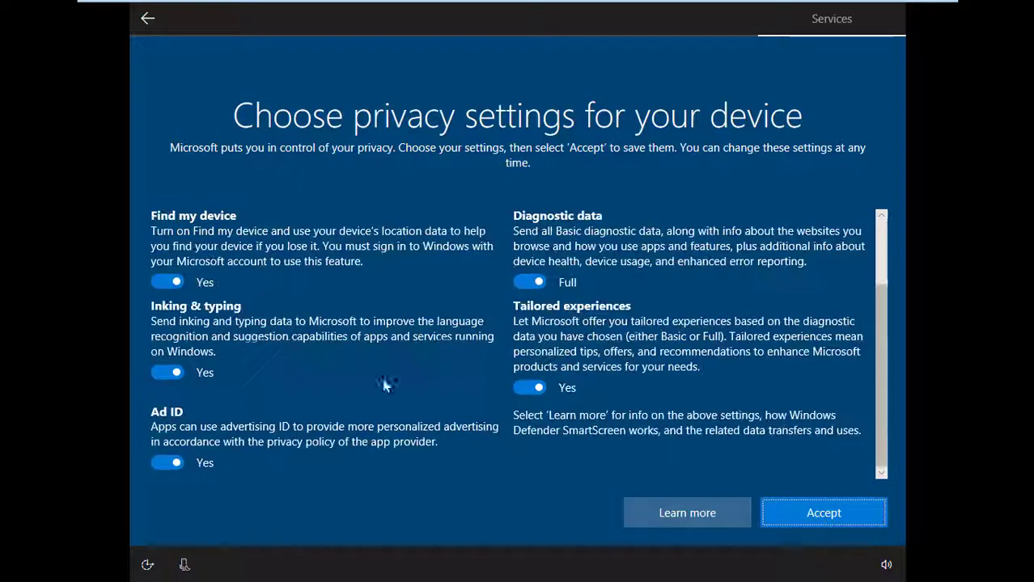
{"action": "left_click", "coordinate": [825, 522]}
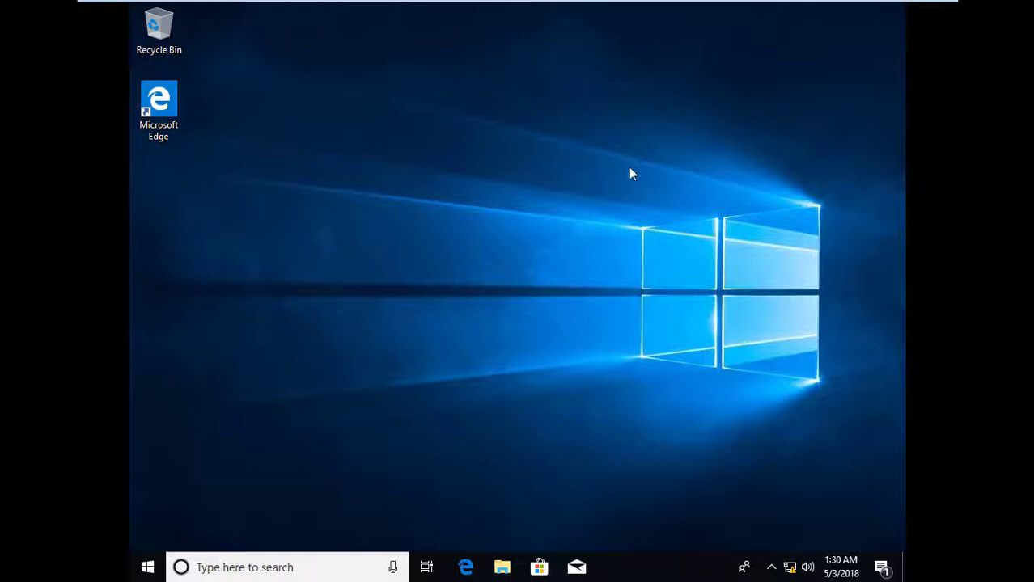
Refresh the guest desktop from its right-click menu.
{"action": "mouse_move", "coordinate": [404, 2]}
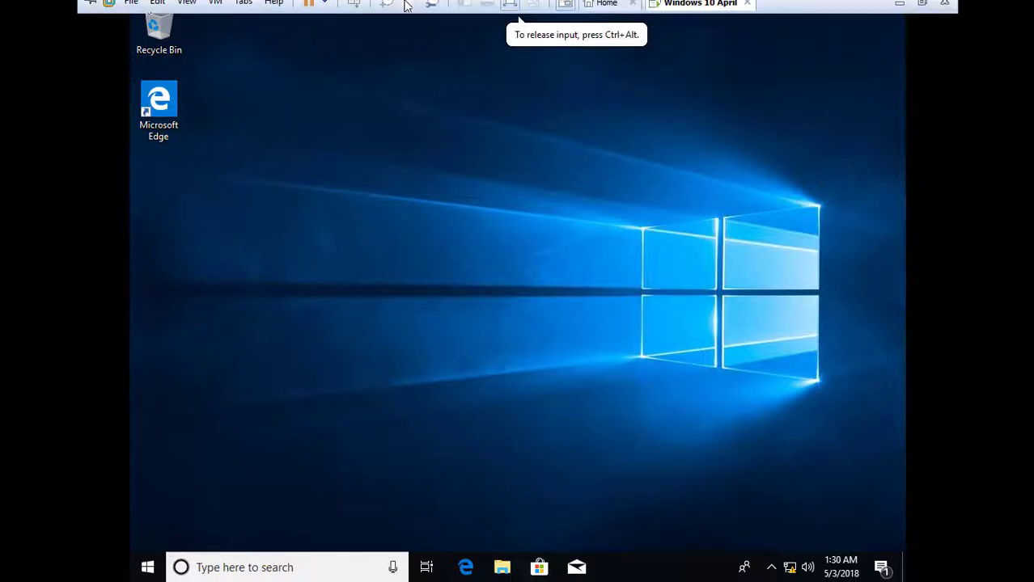
{"action": "right_click", "coordinate": [296, 167]}
{"action": "left_click", "coordinate": [336, 214]}
Start Install VMware Tools from the VM tab and confirm mounting the Tools disc.
{"action": "mouse_move", "coordinate": [796, 3]}
{"action": "right_click", "coordinate": [692, 13]}
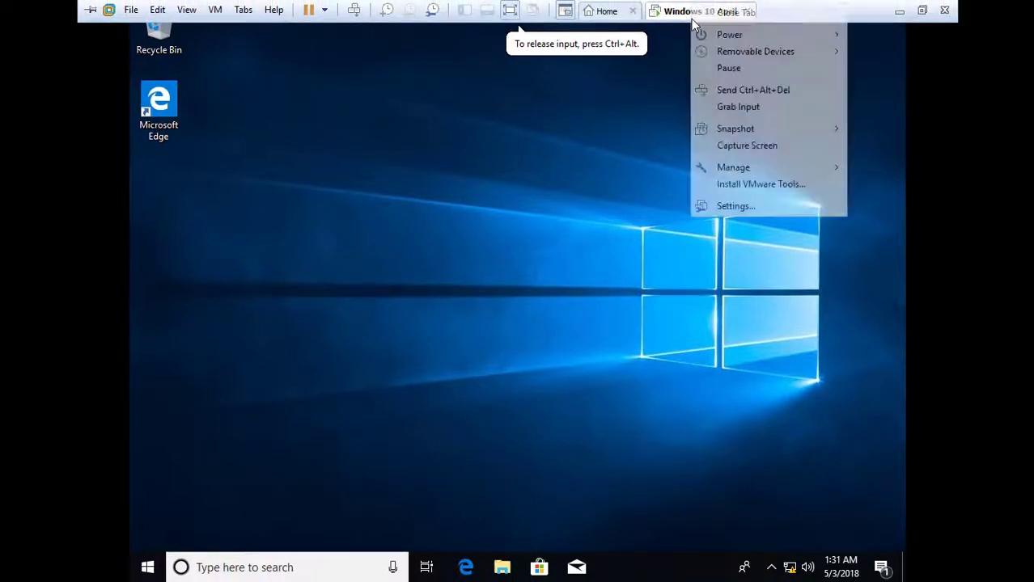
{"action": "left_click", "coordinate": [731, 185]}
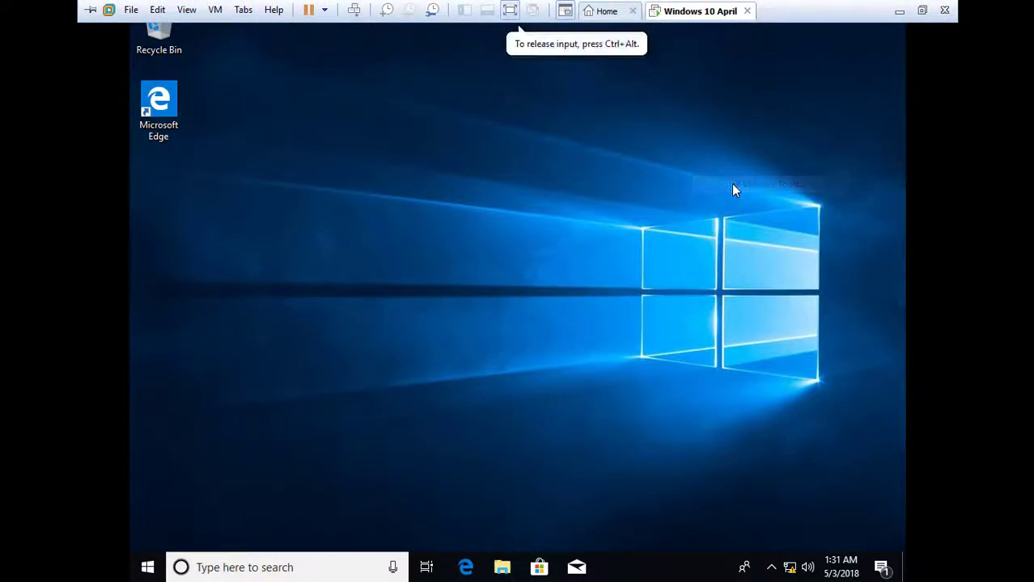
{"action": "left_click", "coordinate": [540, 343]}
Run the installer from the VMware Tools DVD drive in This PC and allow its changes.
{"action": "left_click", "coordinate": [499, 567]}
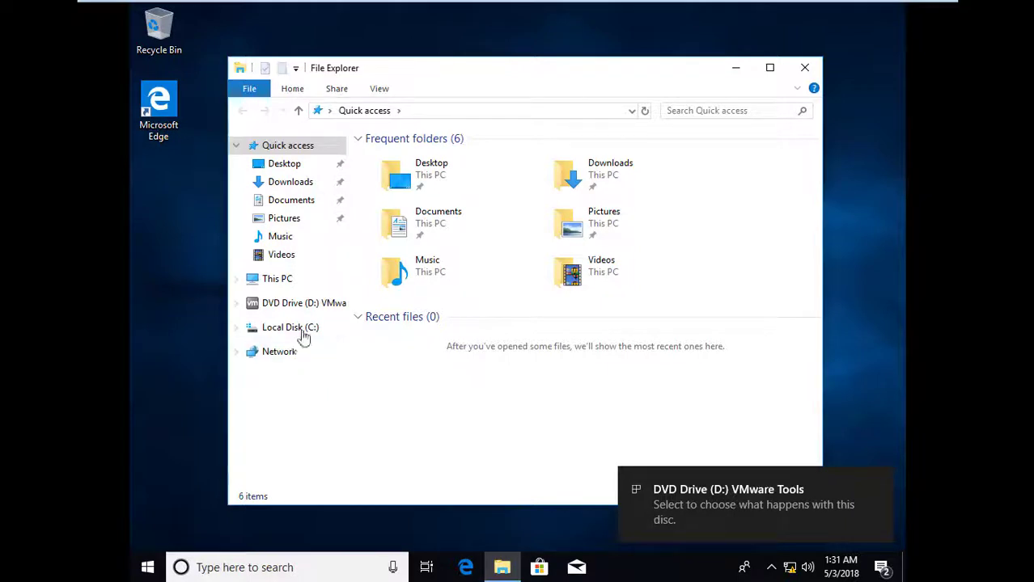
{"action": "left_click", "coordinate": [262, 282]}
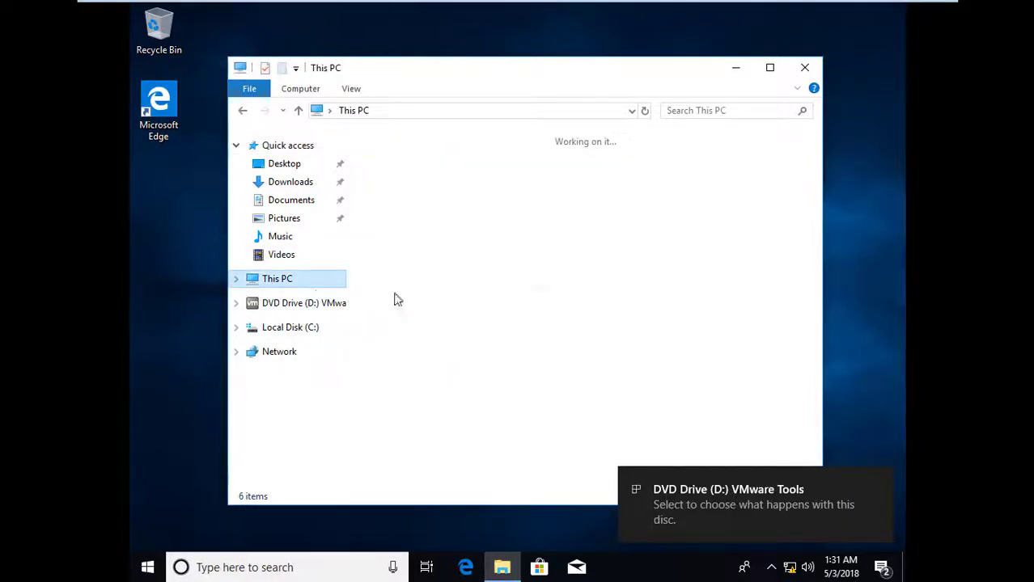
{"action": "left_click", "coordinate": [614, 377]}
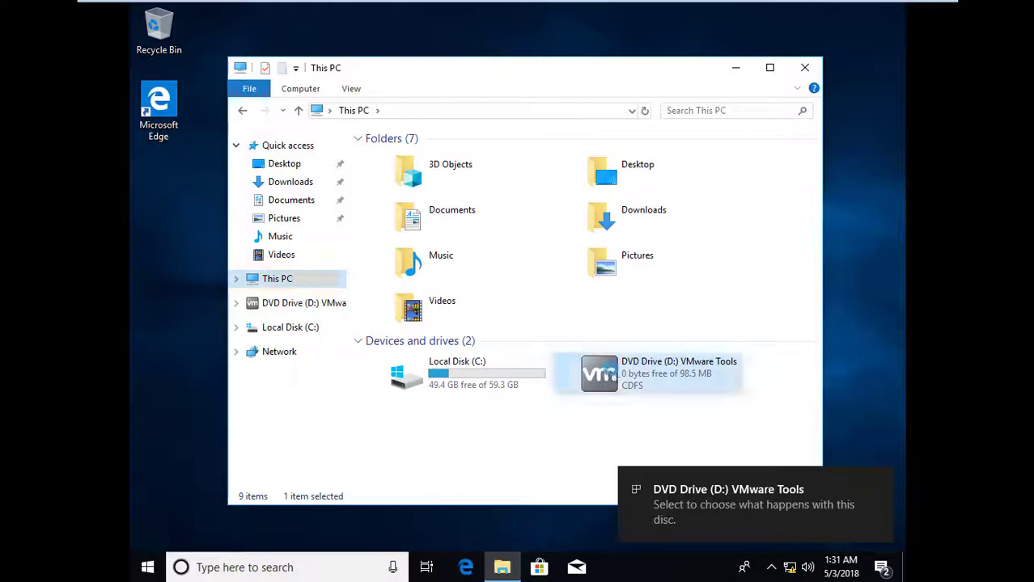
{"action": "right_click", "coordinate": [615, 377]}
{"action": "left_click", "coordinate": [681, 128]}
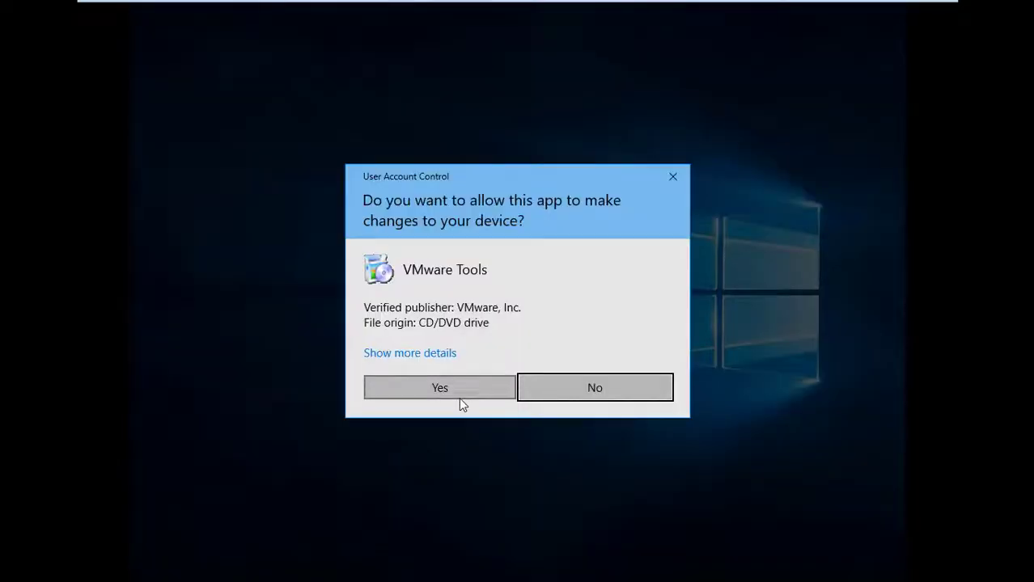
{"action": "left_click", "coordinate": [459, 397]}
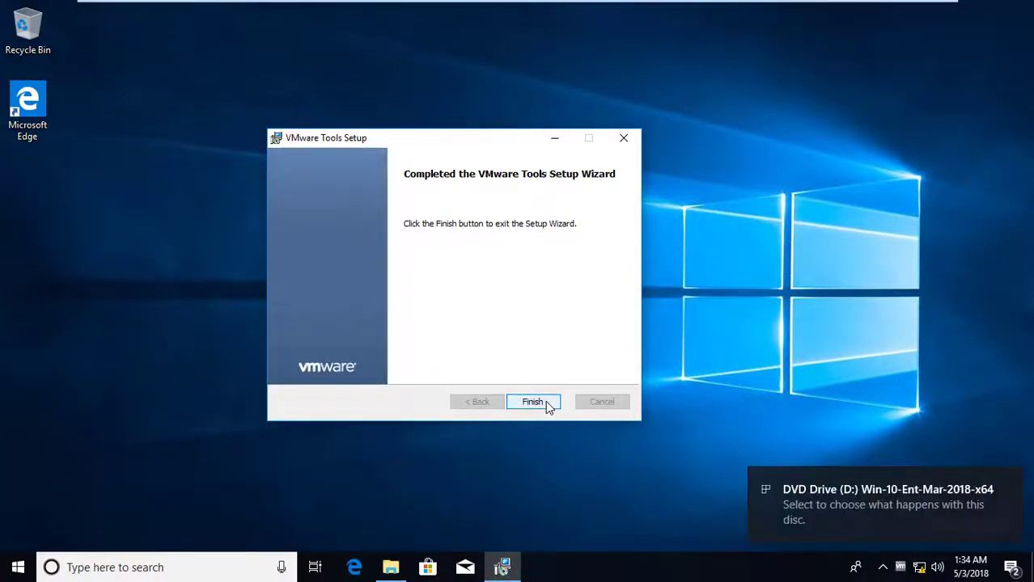
Finish the VMware Tools Setup Wizard, decline the restart, and bring up the desktop context menu.
{"action": "left_click", "coordinate": [545, 401]}
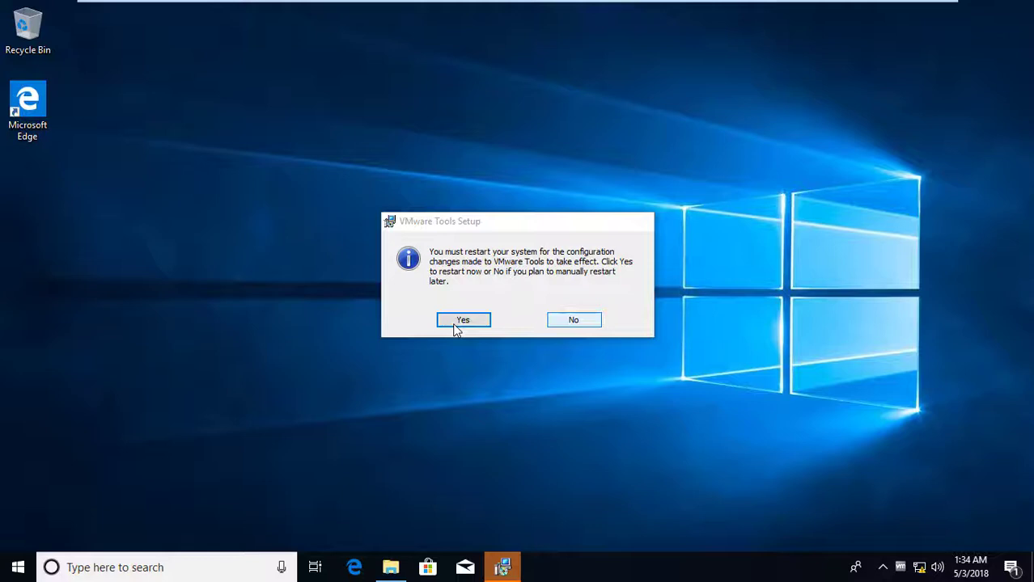
{"action": "left_click", "coordinate": [556, 321]}
{"action": "right_click", "coordinate": [392, 191]}
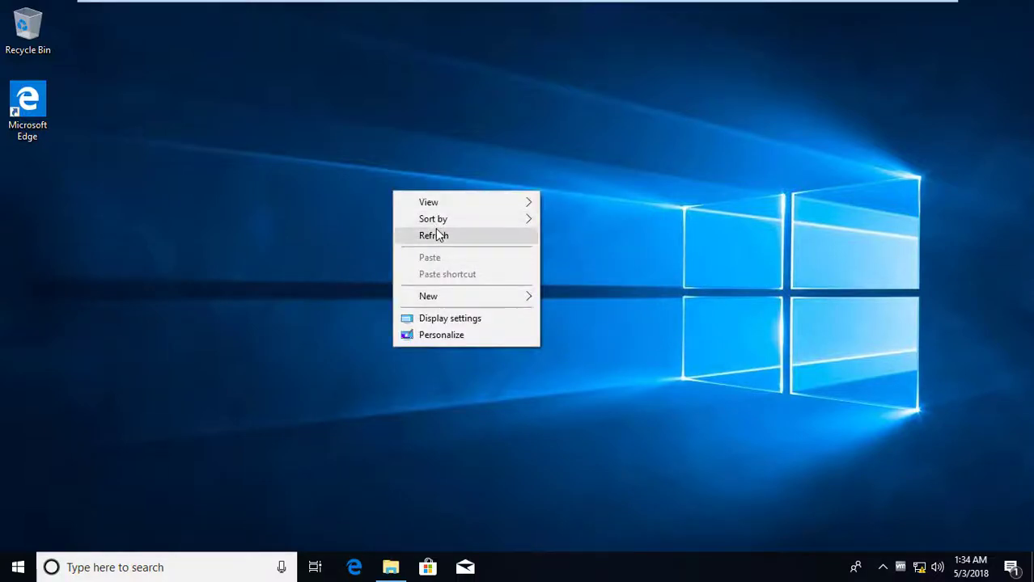
Refresh the guest desktop, check the network status, and open the Action Center.
{"action": "left_click", "coordinate": [434, 235]}
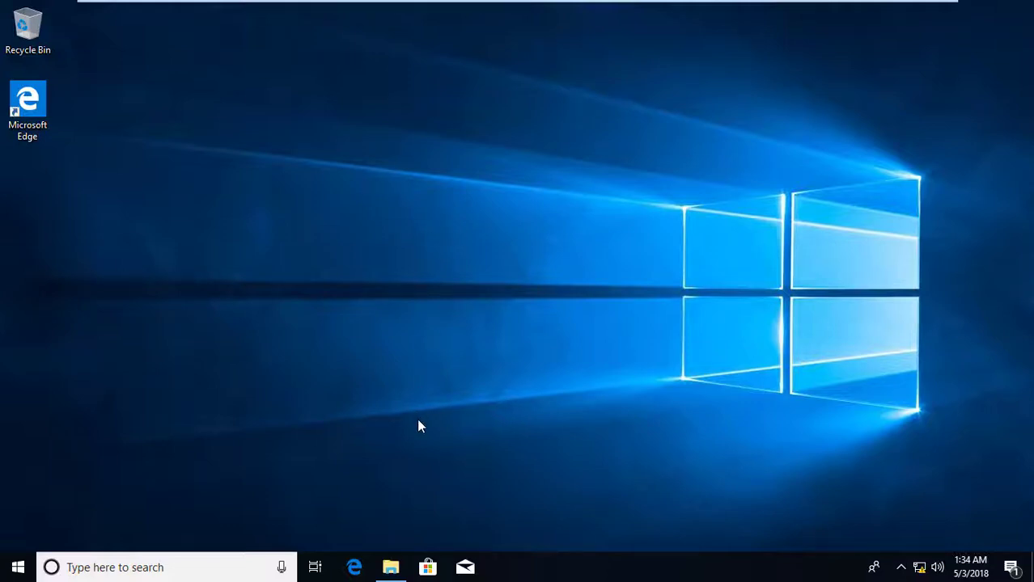
{"action": "left_click", "coordinate": [919, 570]}
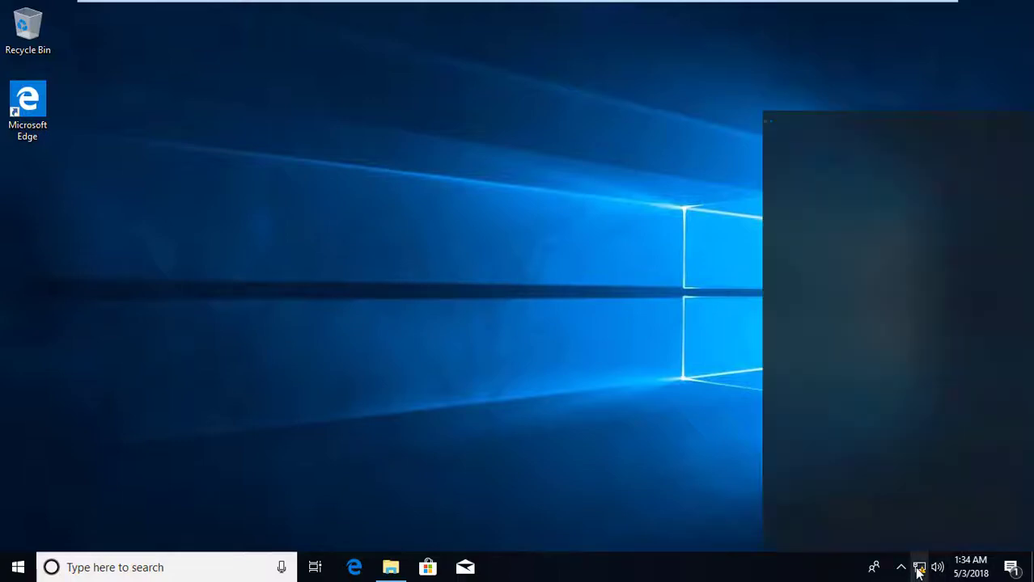
{"action": "left_click", "coordinate": [1010, 569]}
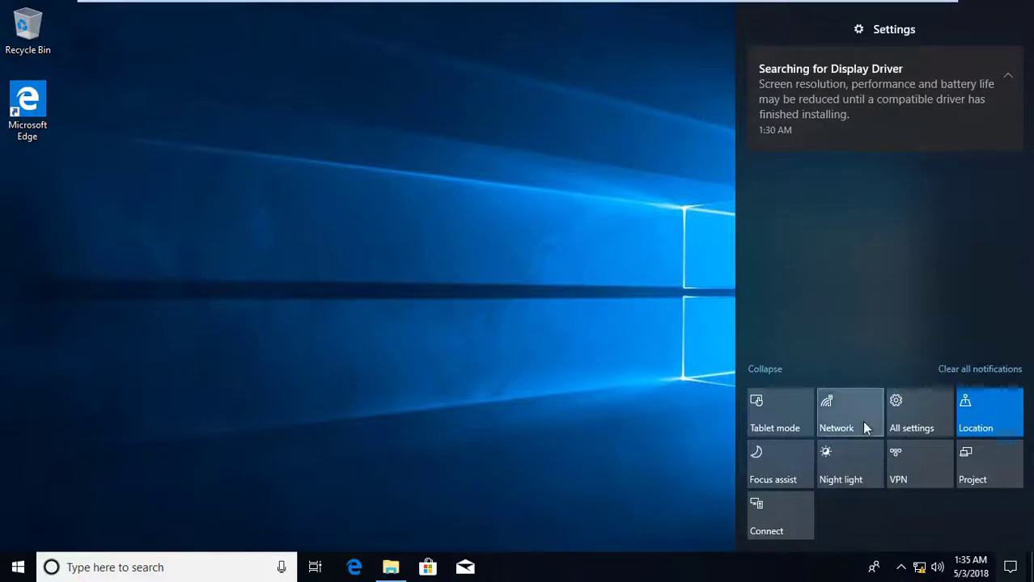
Open Settings via All settings and close it, then toggle Task View back to the desktop.
{"action": "left_click", "coordinate": [935, 400]}
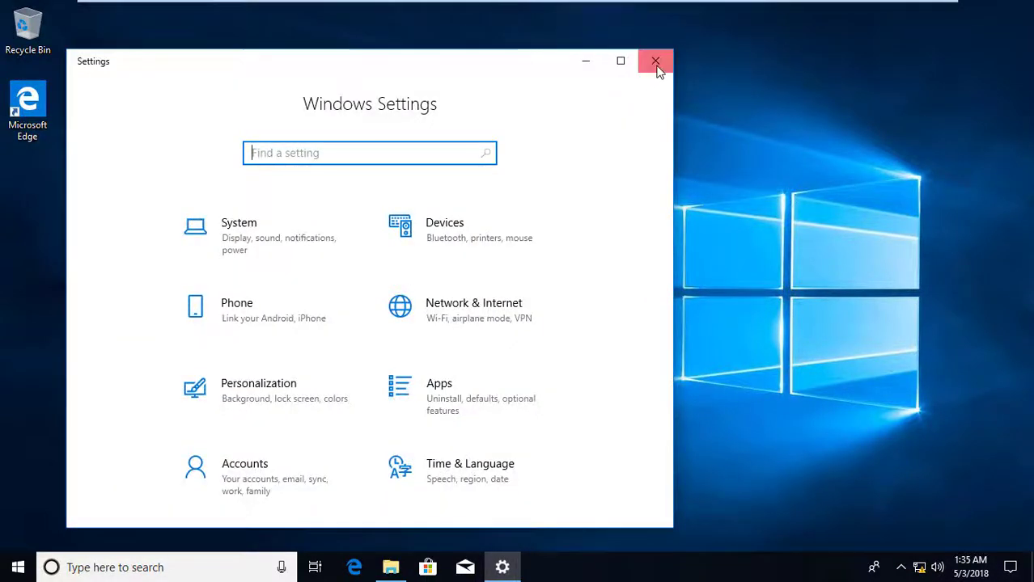
{"action": "left_click", "coordinate": [656, 62]}
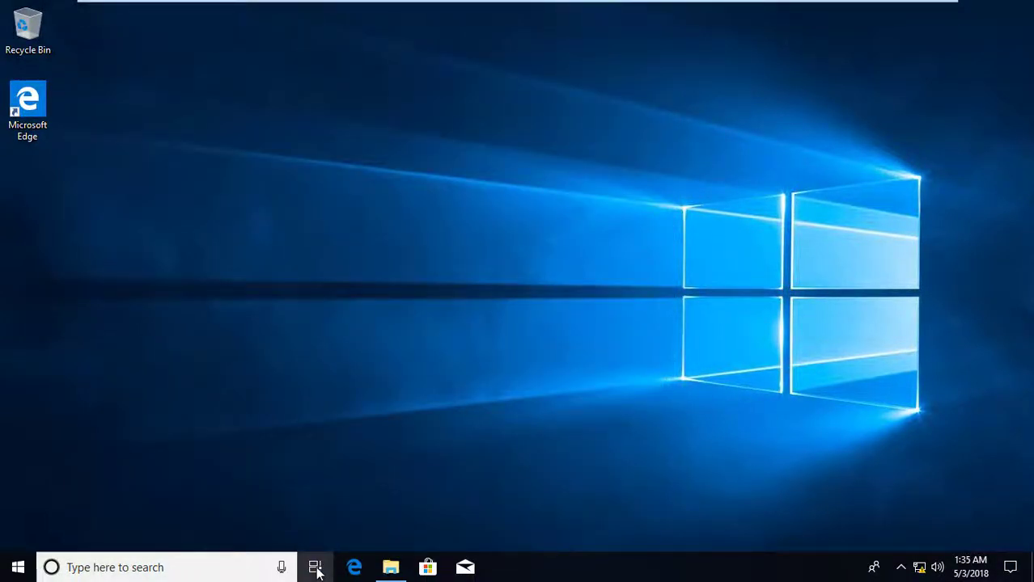
{"action": "left_click", "coordinate": [316, 570]}
{"action": "left_click", "coordinate": [316, 569]}
{"action": "left_click", "coordinate": [316, 569]}
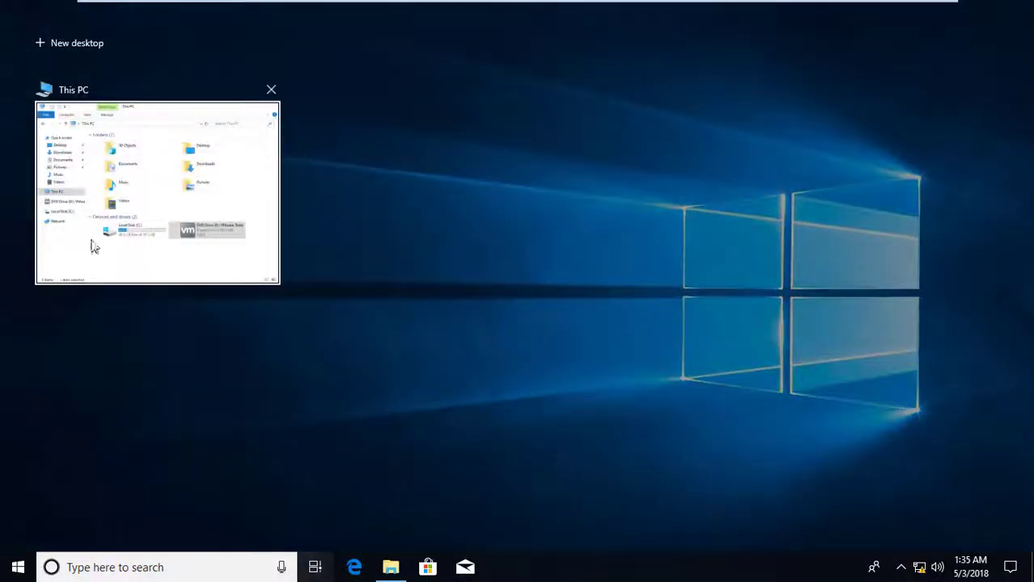
{"action": "left_click", "coordinate": [316, 570]}
{"action": "left_click", "coordinate": [312, 570]}
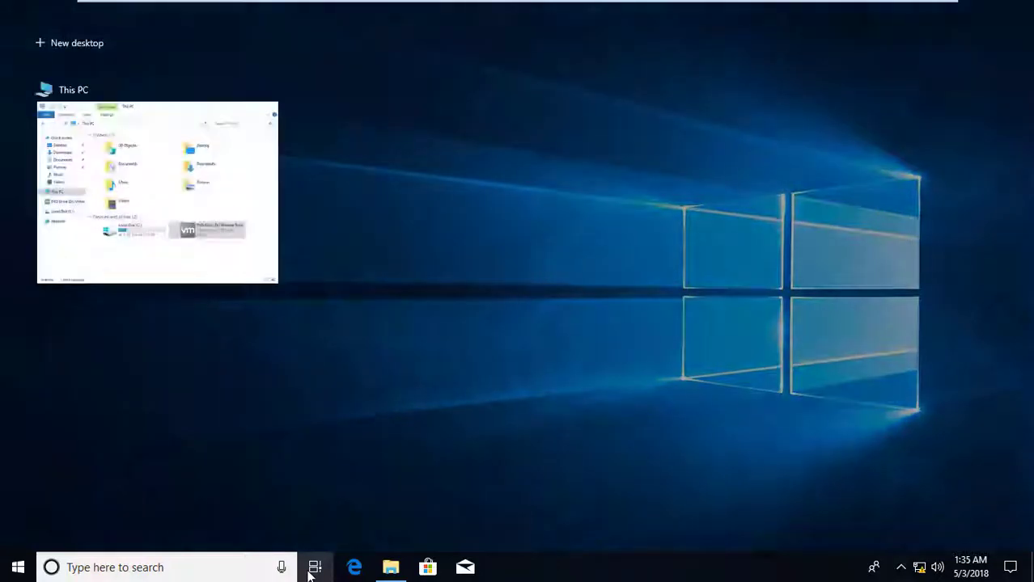
{"action": "left_click", "coordinate": [312, 568]}
Open search, then launch Settings from the Start menu and close it again.
{"action": "left_click", "coordinate": [257, 566]}
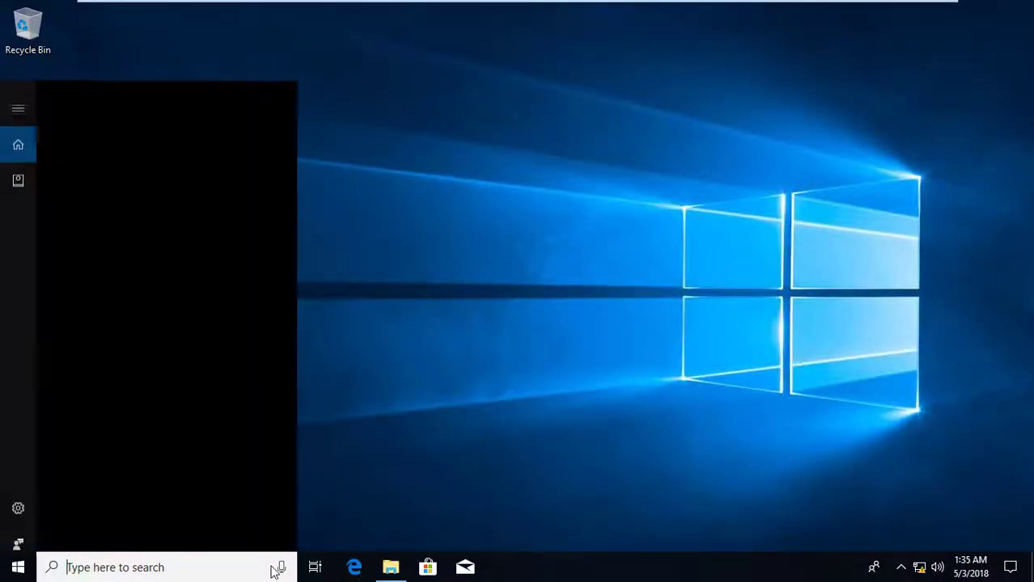
{"action": "left_click", "coordinate": [18, 571]}
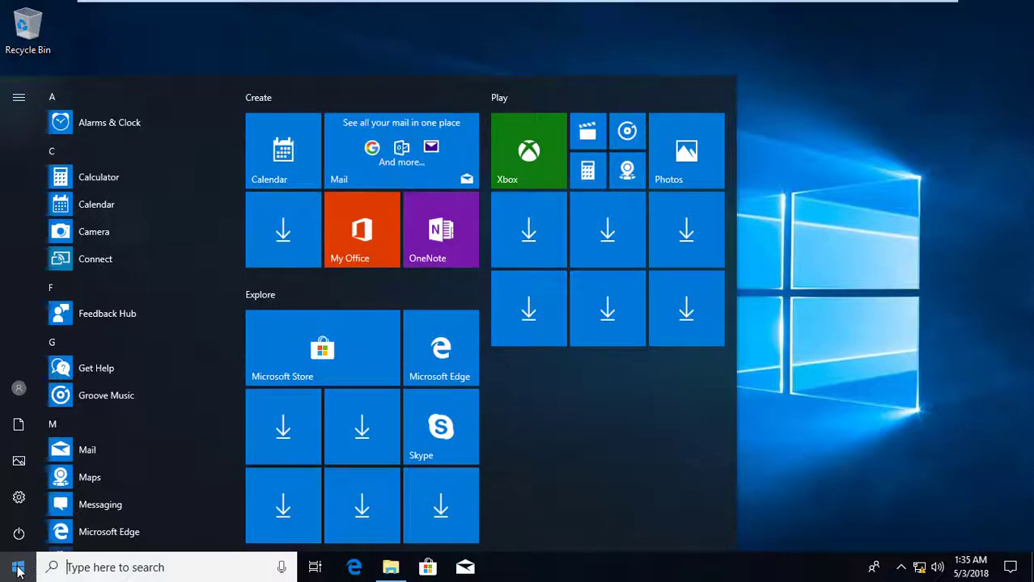
{"action": "left_click", "coordinate": [18, 498]}
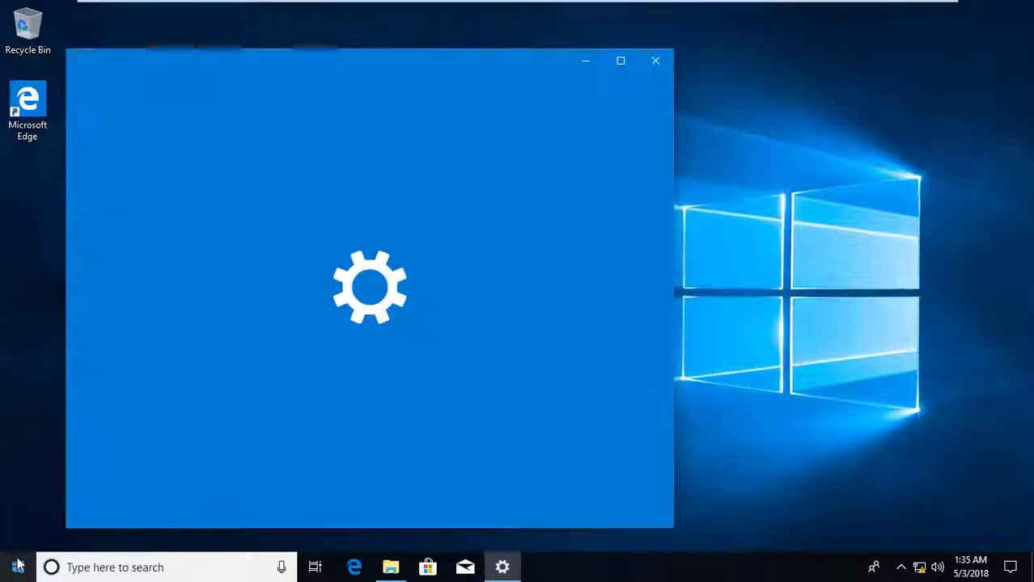
{"action": "scroll", "coordinate": [488, 234], "scroll_direction": "down", "scroll_amount": 3}
{"action": "scroll", "coordinate": [612, 239], "scroll_direction": "up", "scroll_amount": 3}
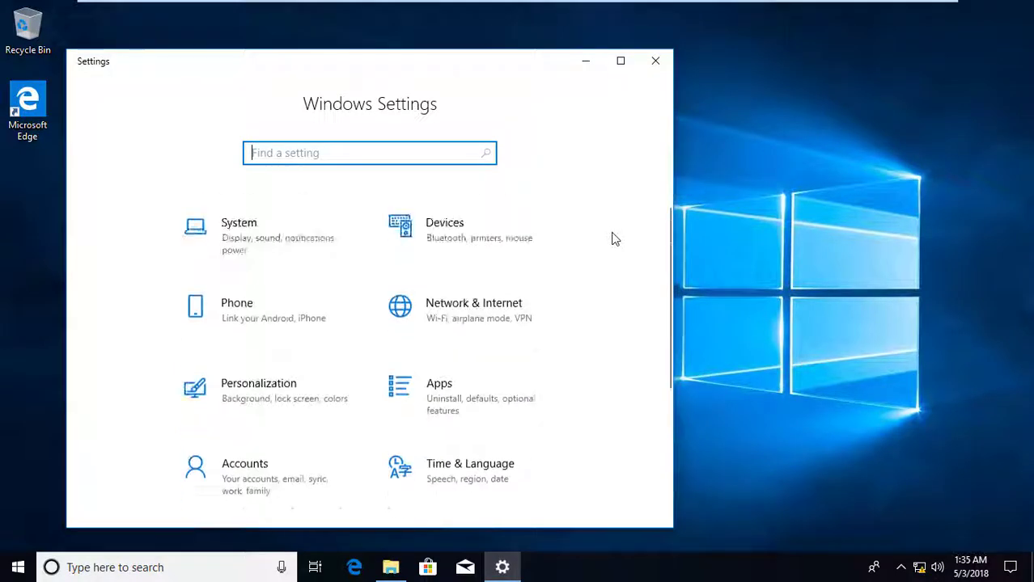
{"action": "left_click", "coordinate": [656, 60]}
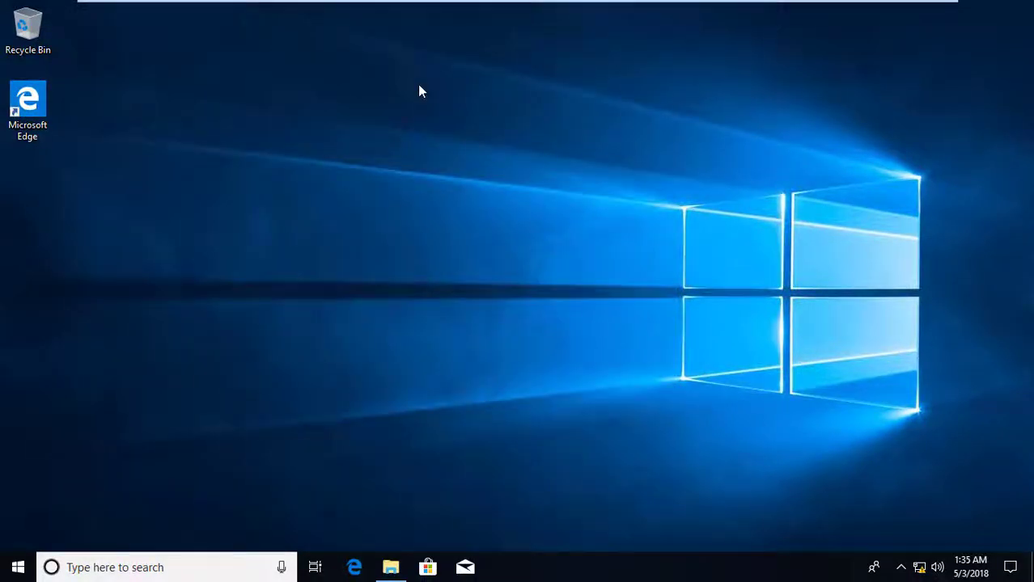